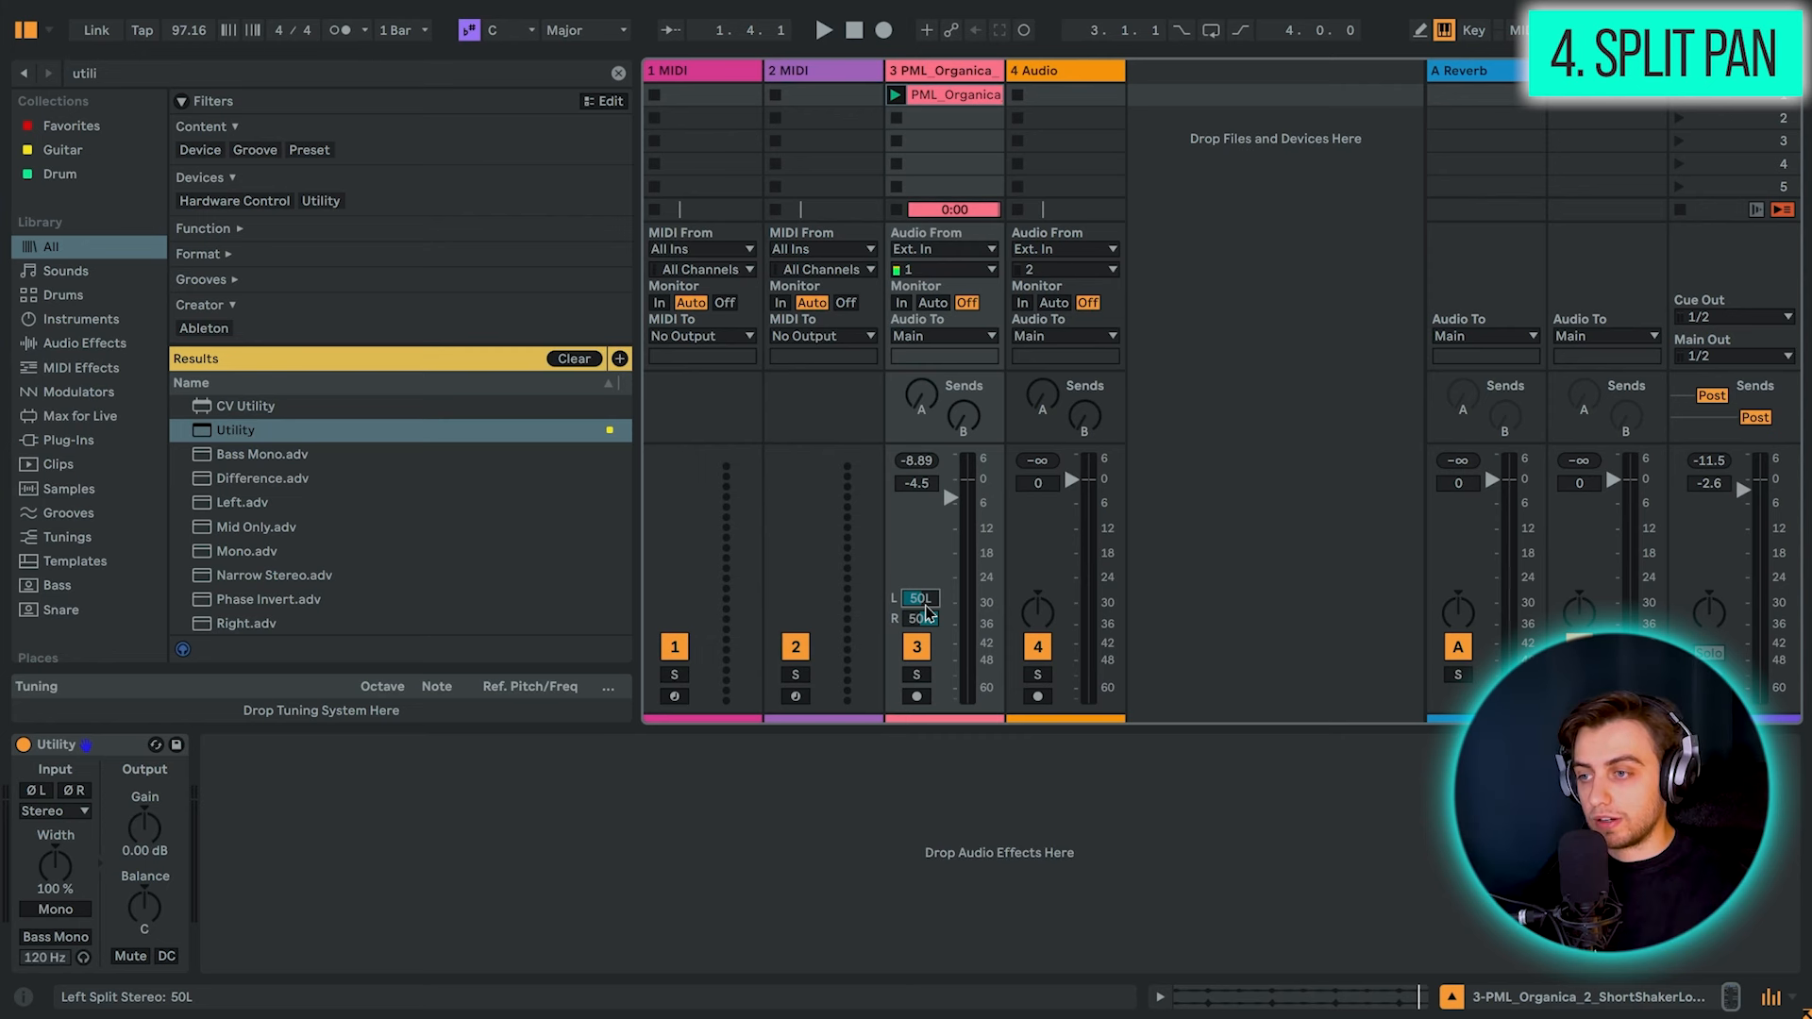
Reset the left and right split stereo pan of track 3 to centre and play the shaker loop to hear it
{"action": "double_click", "coordinate": [903, 599]}
{"action": "double_click", "coordinate": [918, 617]}
{"action": "left_click", "coordinate": [976, 598]}
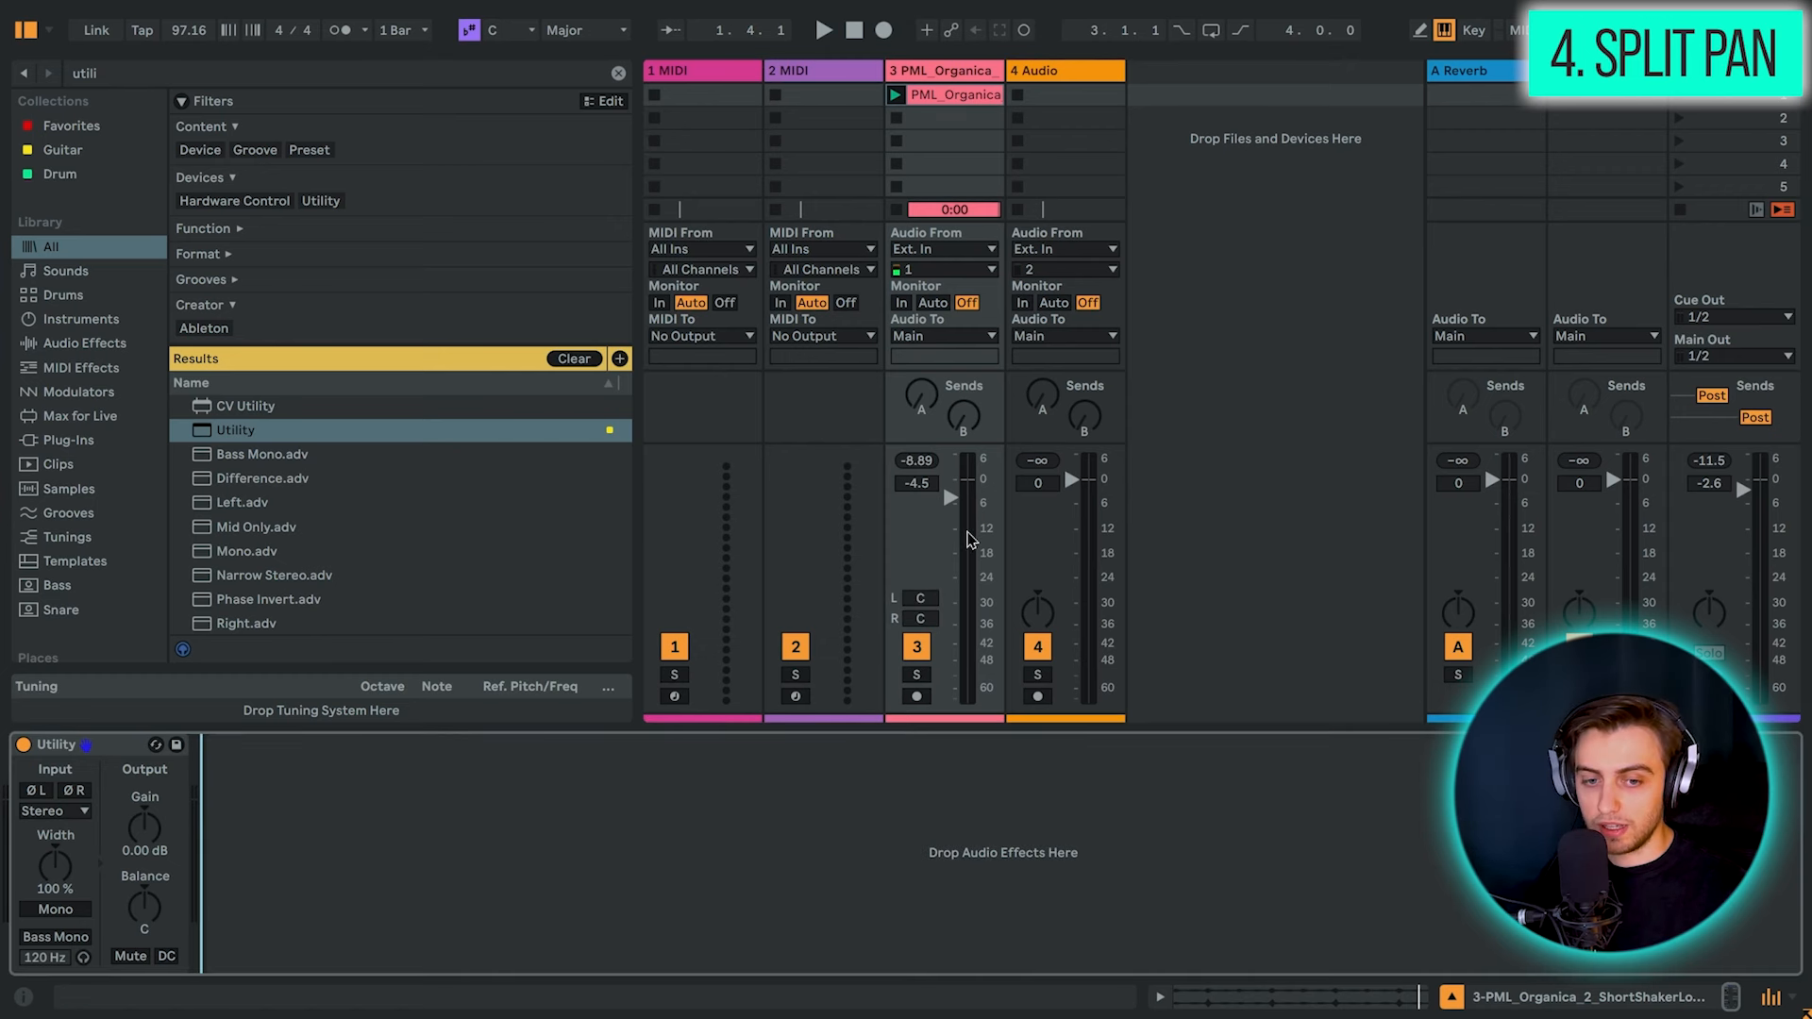
{"action": "key", "text": "space"}
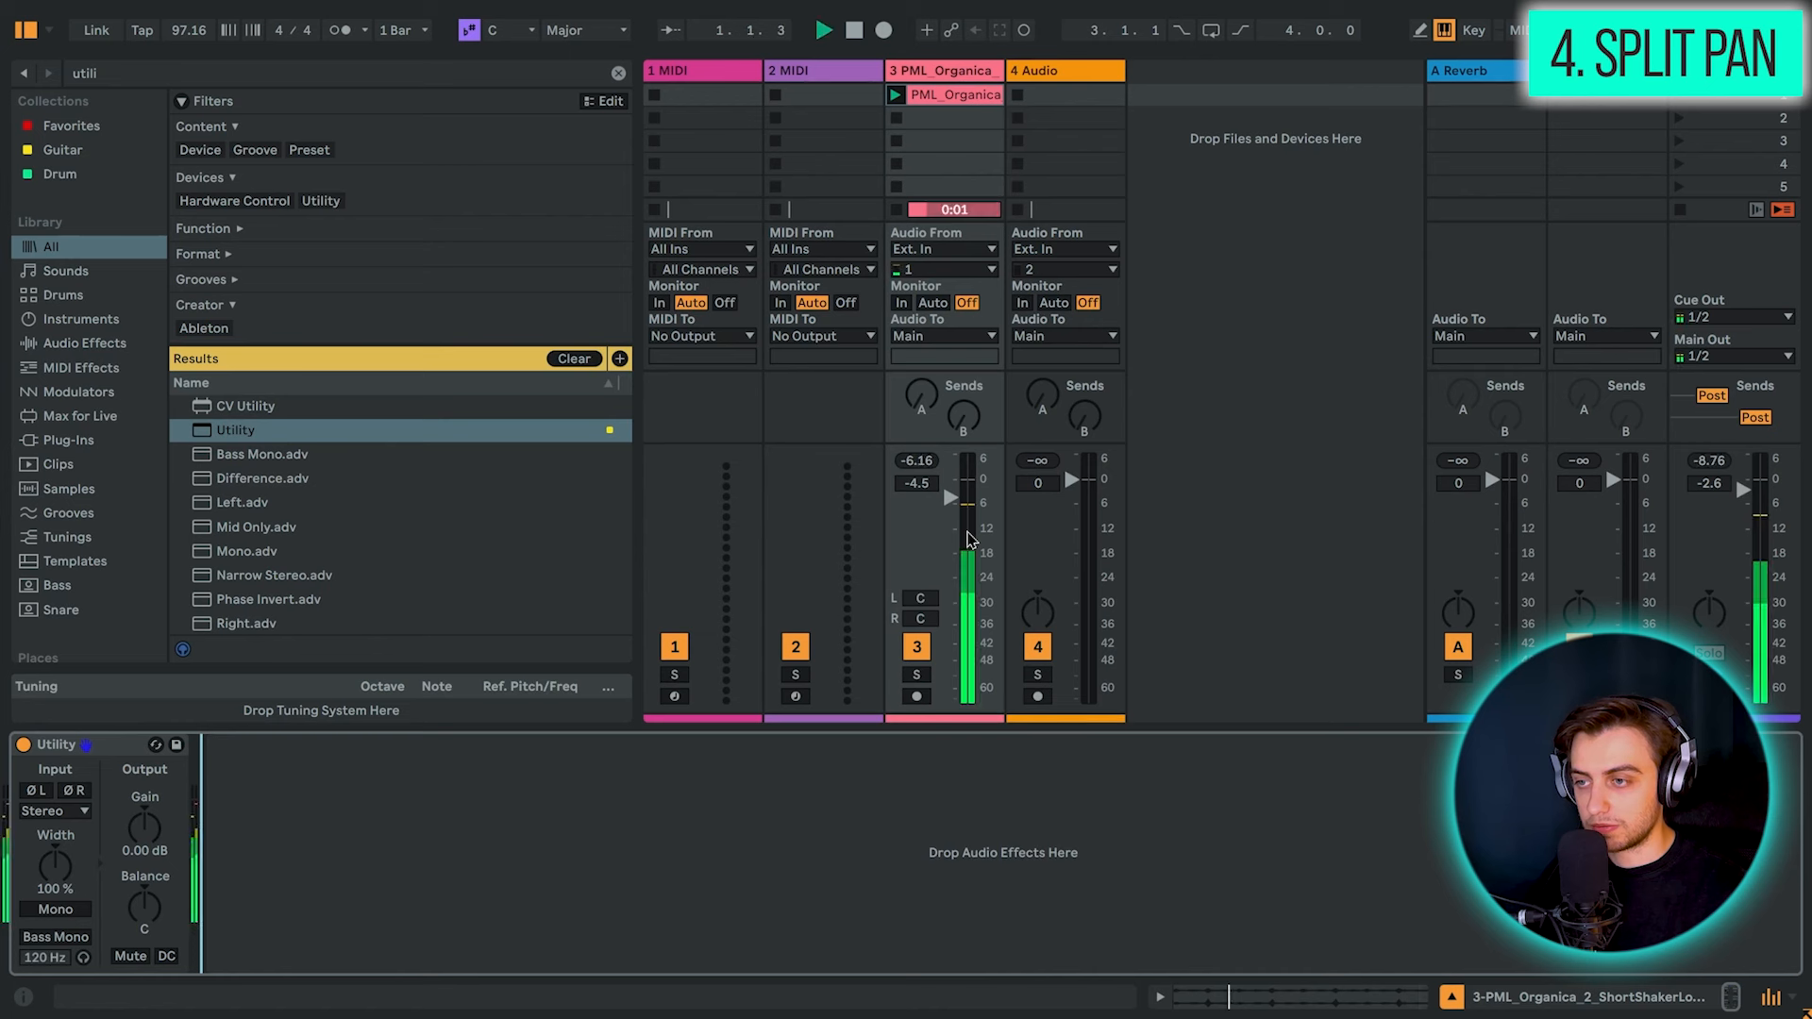
{"action": "key", "text": "space"}
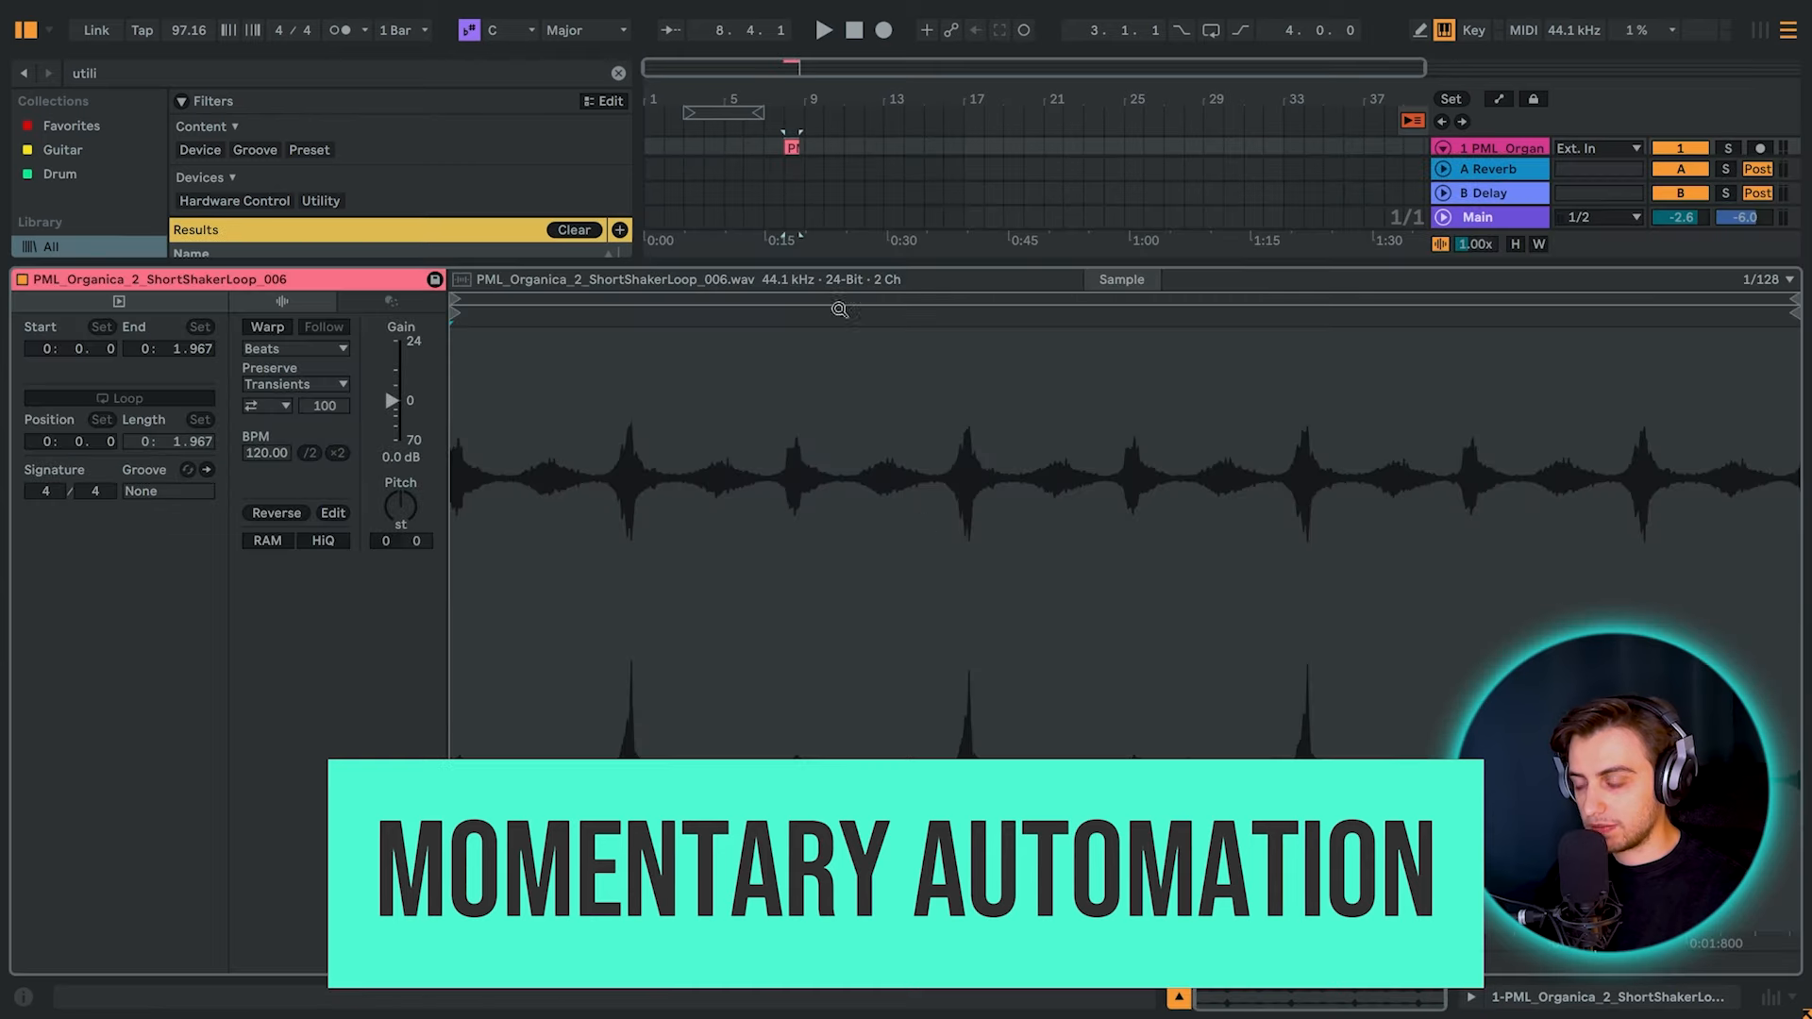
Turn on warping for the PML_Organica_2_ShortShakerLoop_006 clip and add a Utility device to its track
{"action": "left_click", "coordinate": [285, 332]}
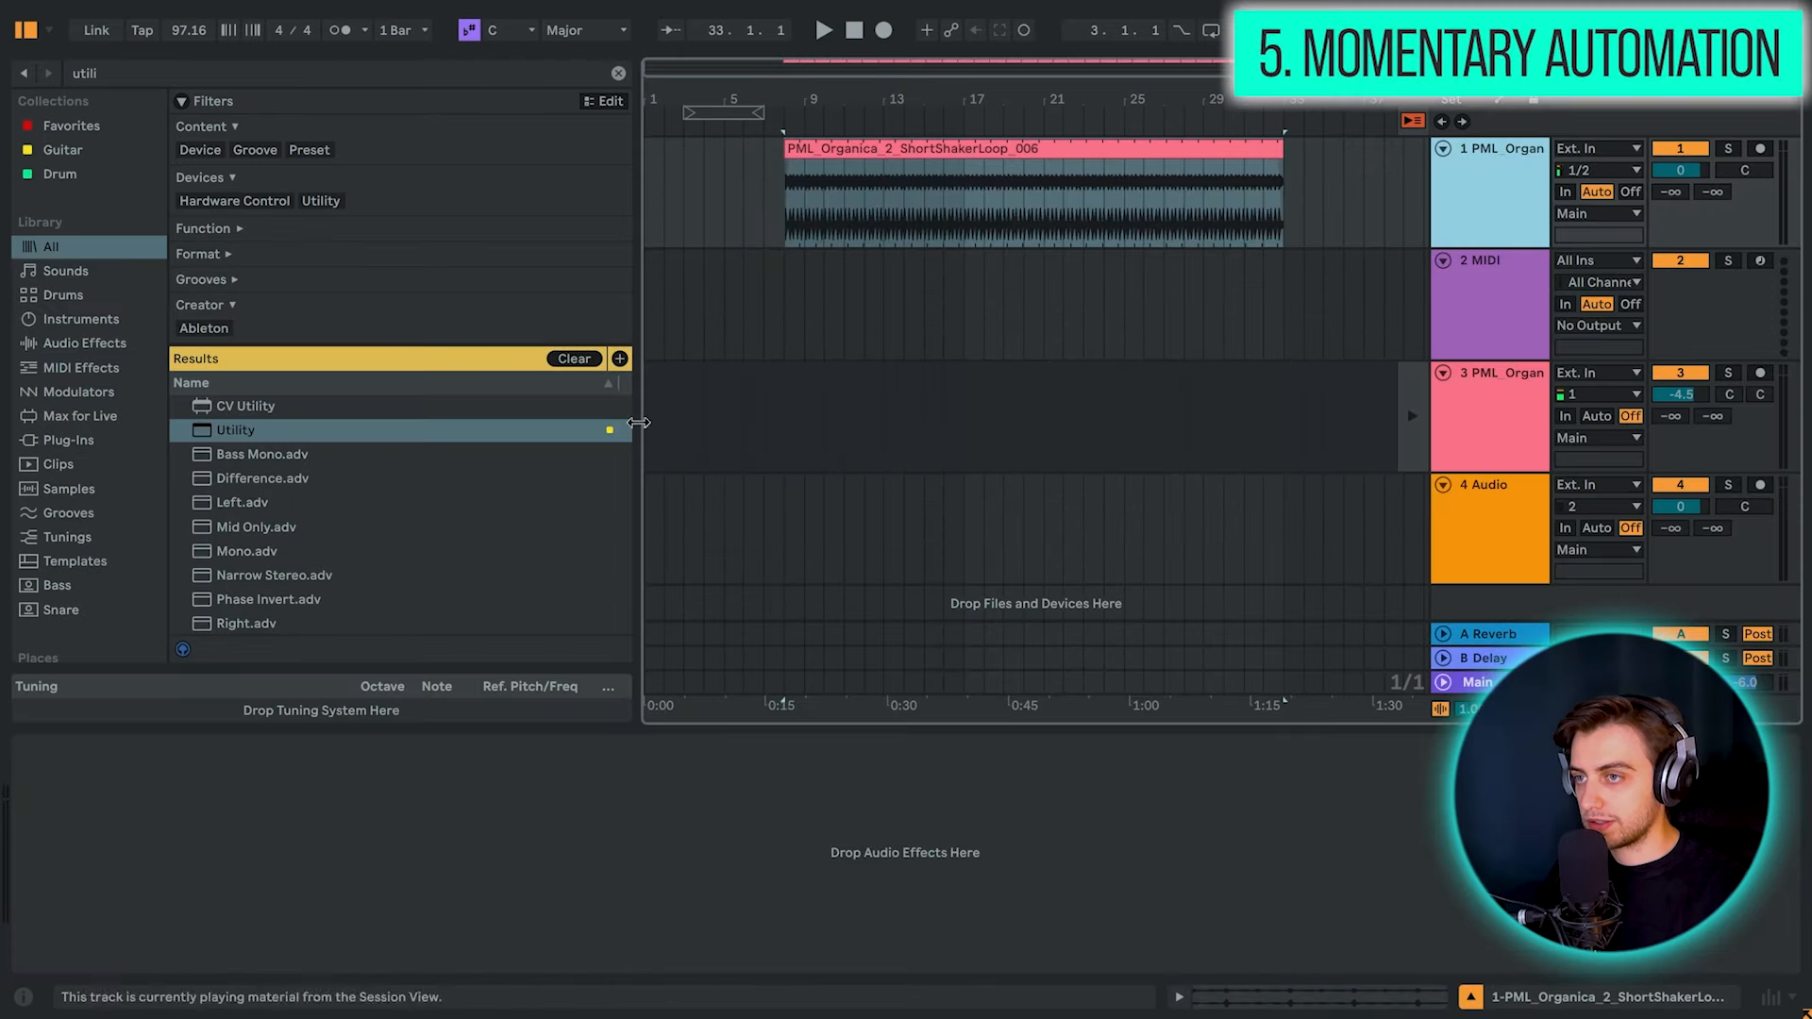
{"action": "double_click", "coordinate": [272, 437]}
{"action": "left_click_drag", "start_coordinate": [897, 98], "coordinate": [869, 102]}
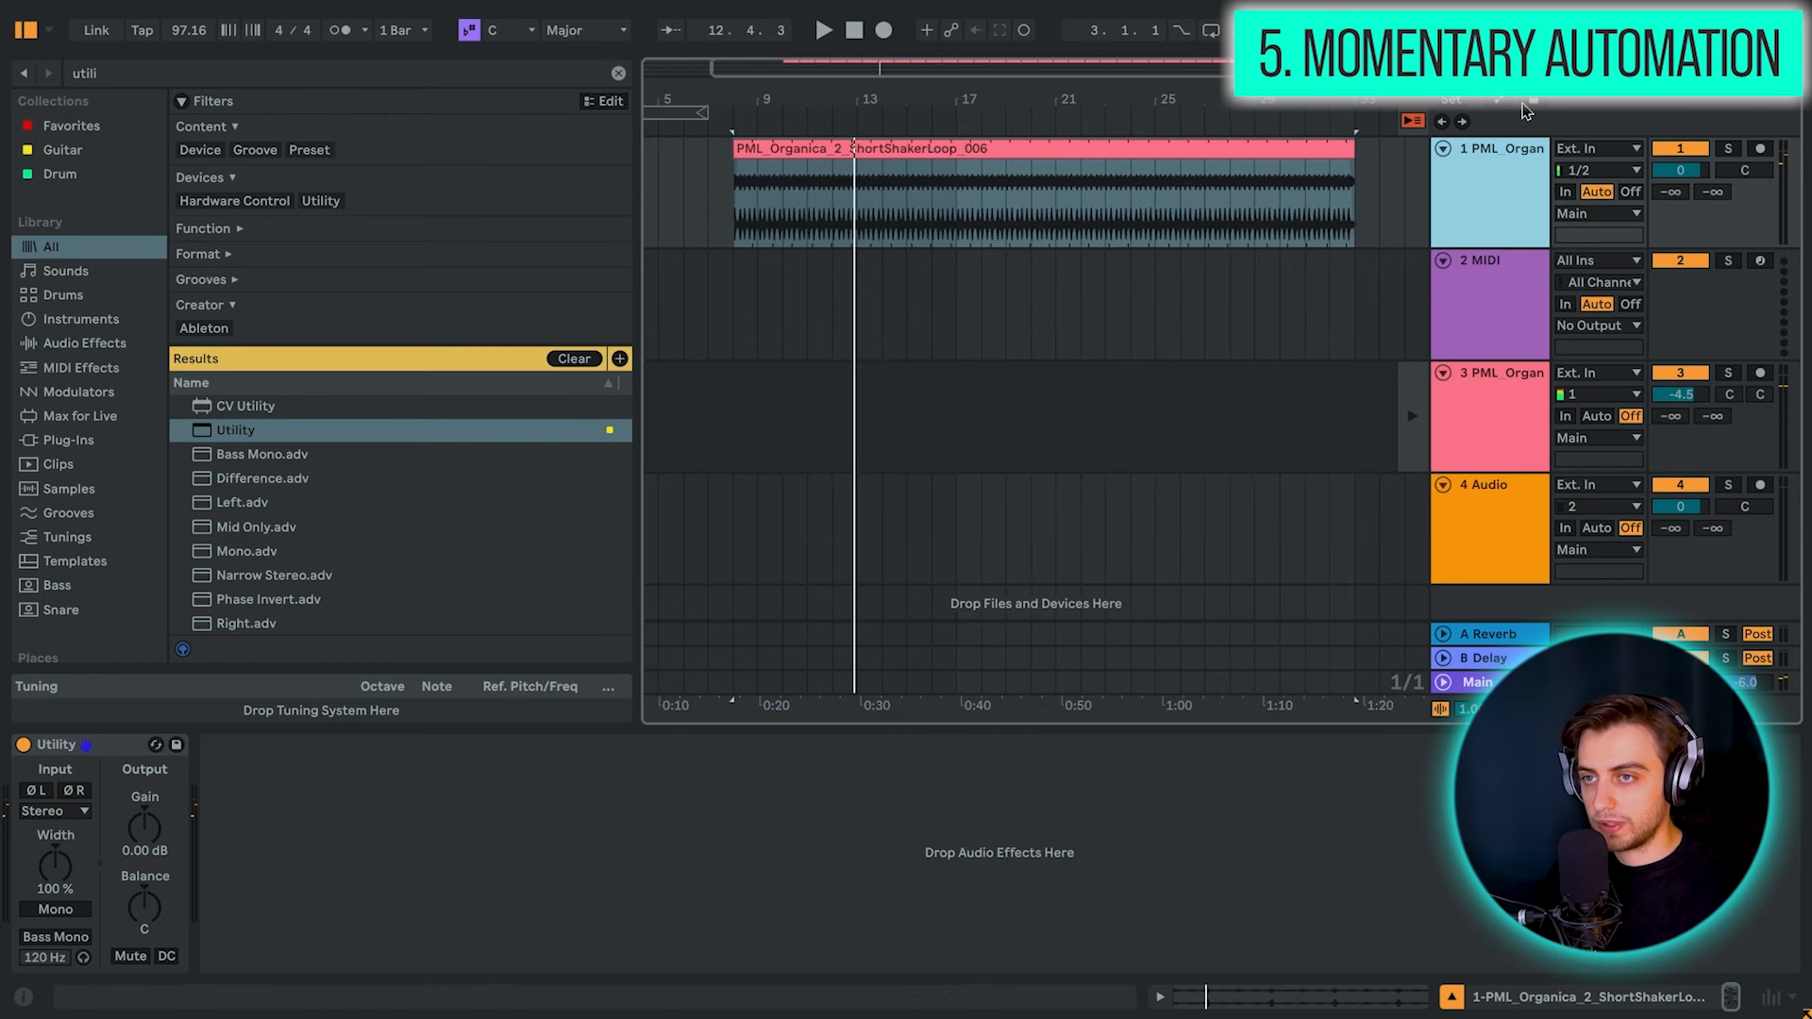
Show track 1's automation lane and draw a Utility Gain drop on the shaker loop between about bars 12 and 16
{"action": "left_click", "coordinate": [1504, 102]}
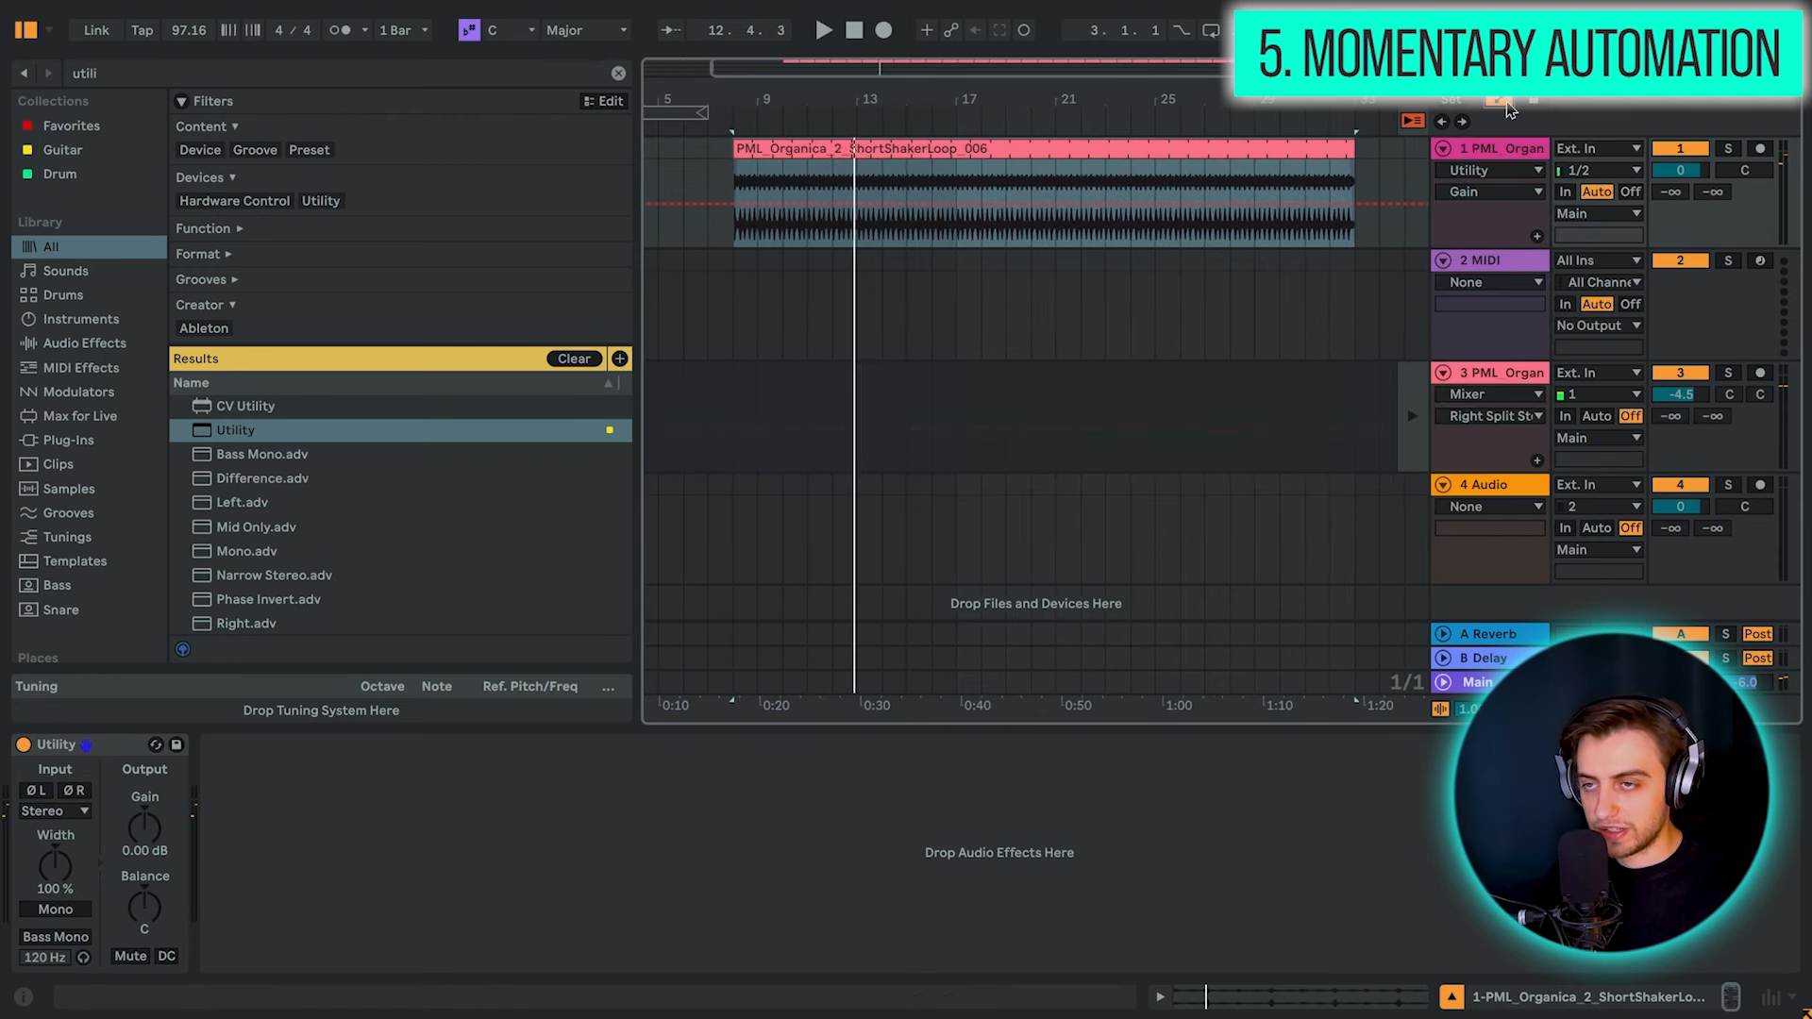
{"action": "left_click", "coordinate": [1504, 103]}
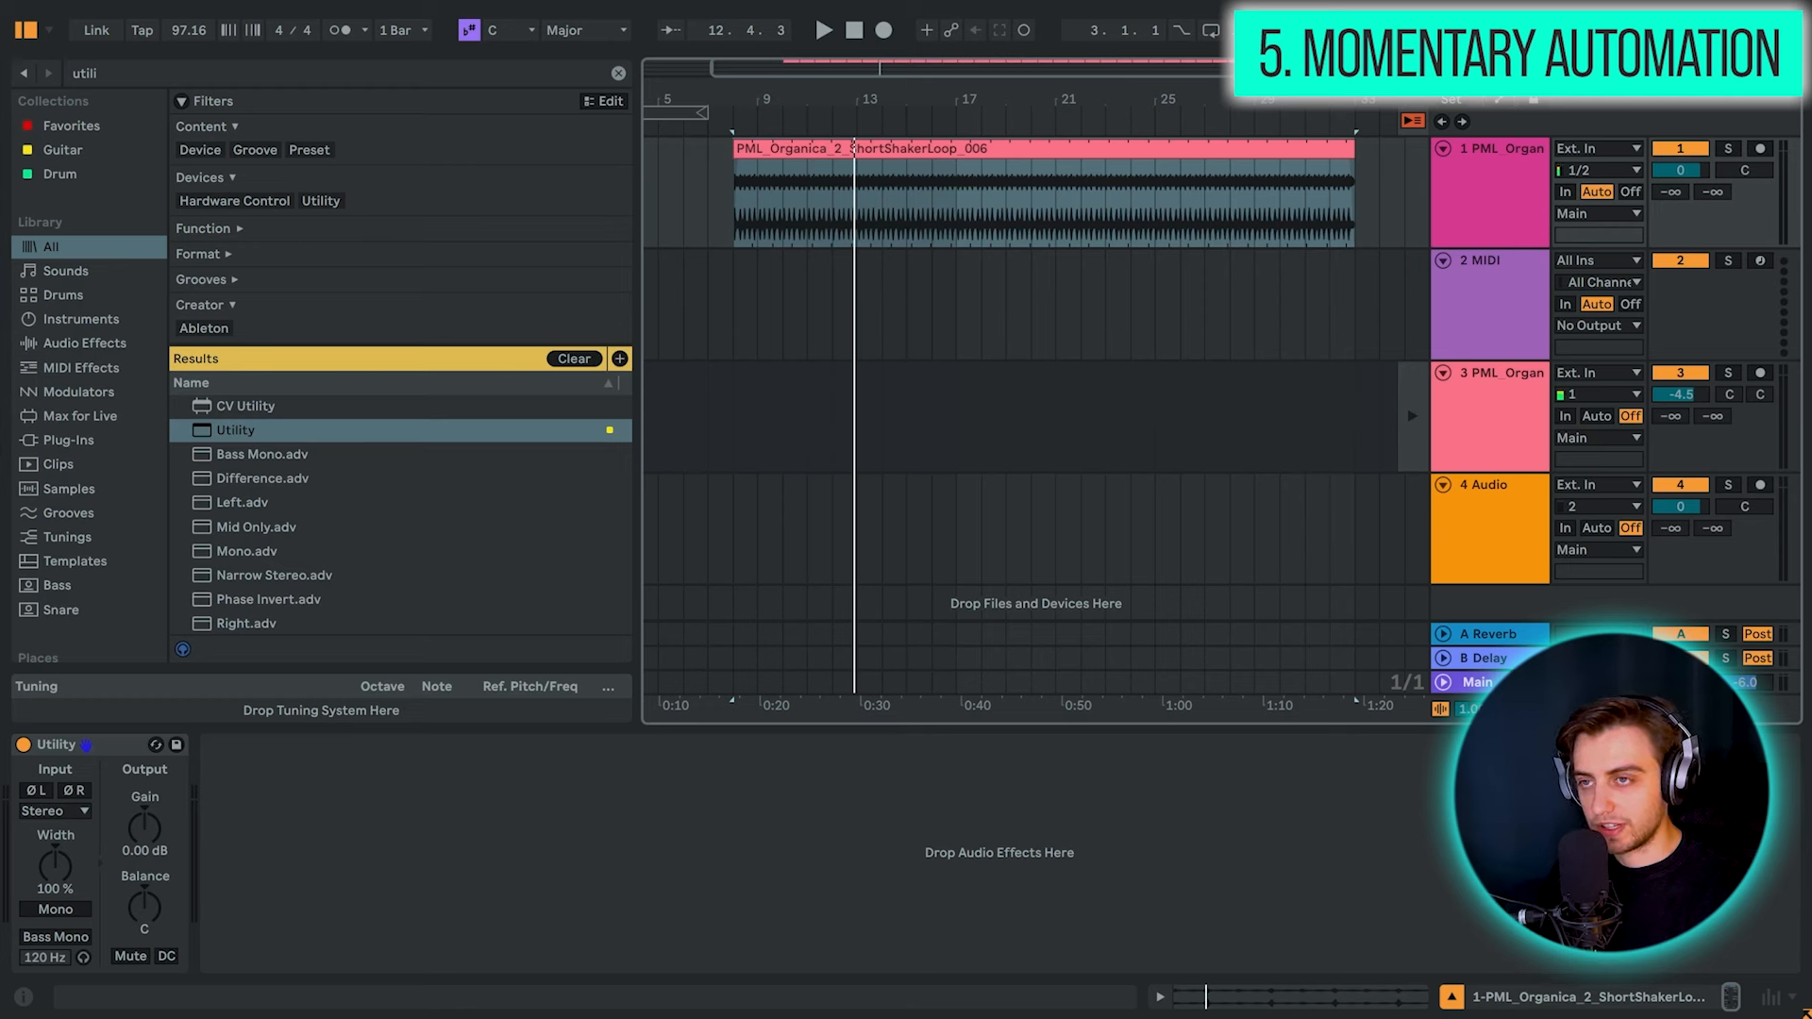
{"action": "left_click", "coordinate": [1043, 149]}
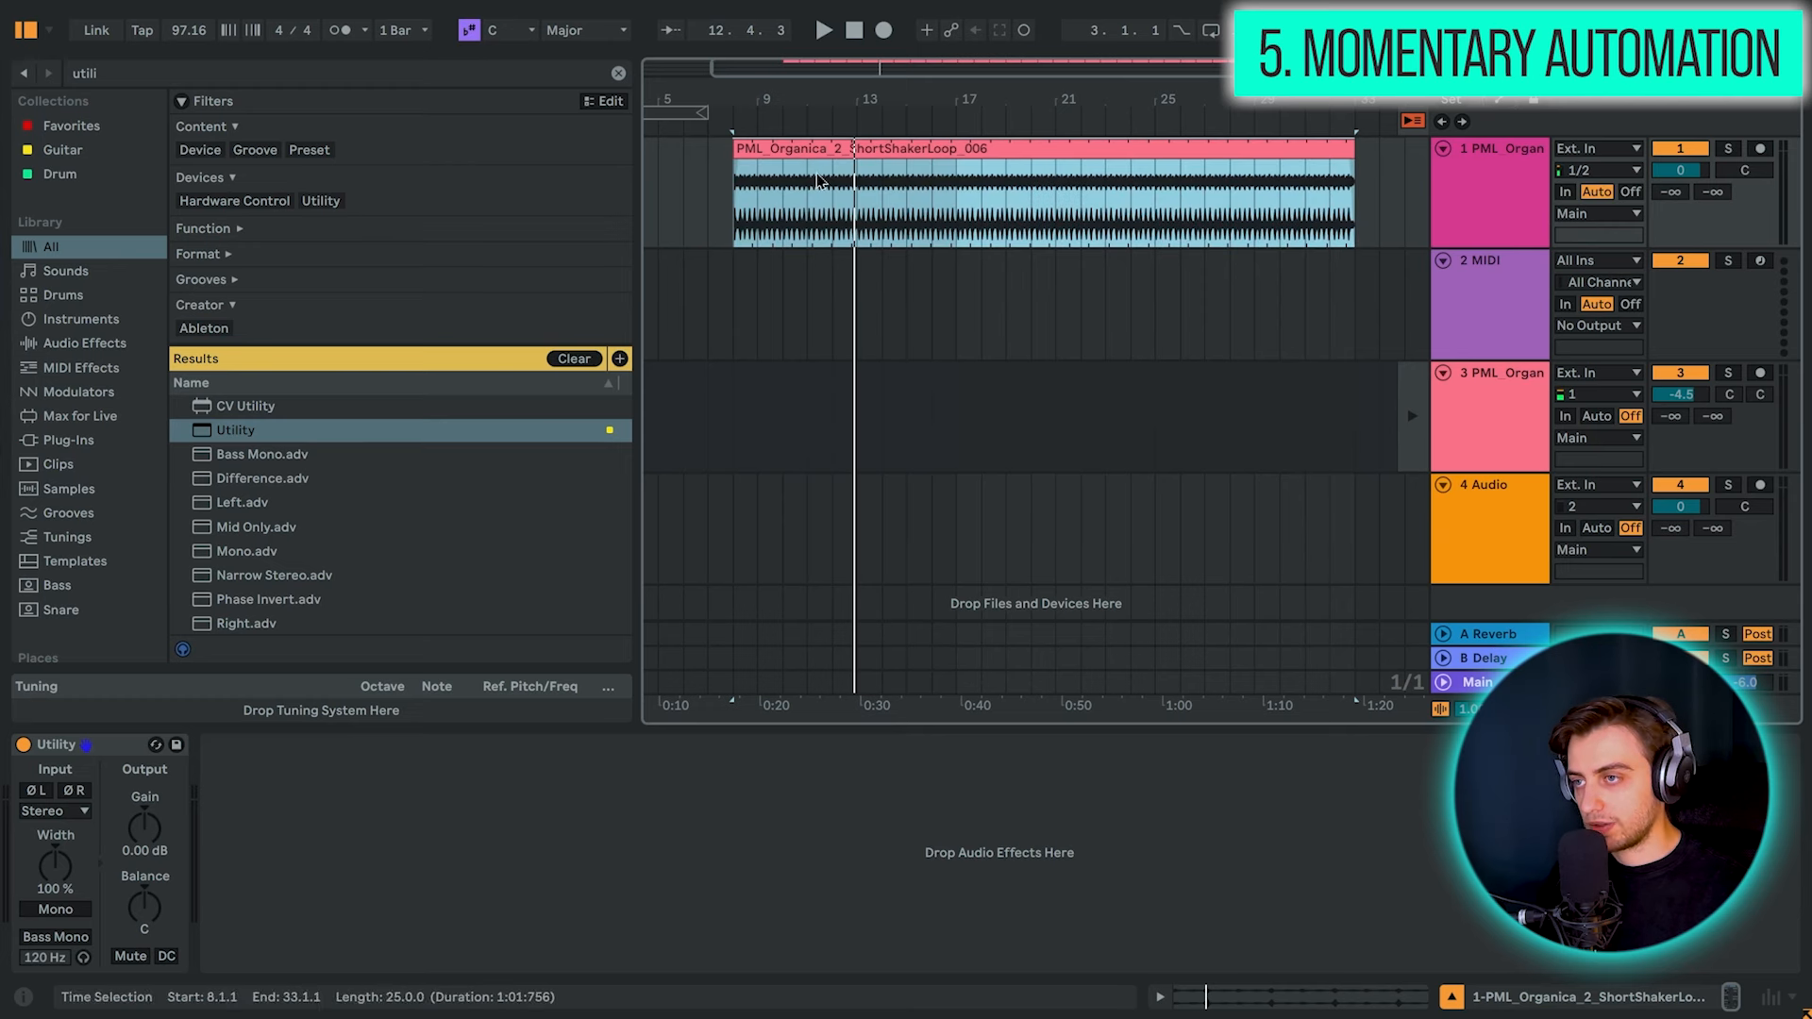
{"action": "key", "text": "a"}
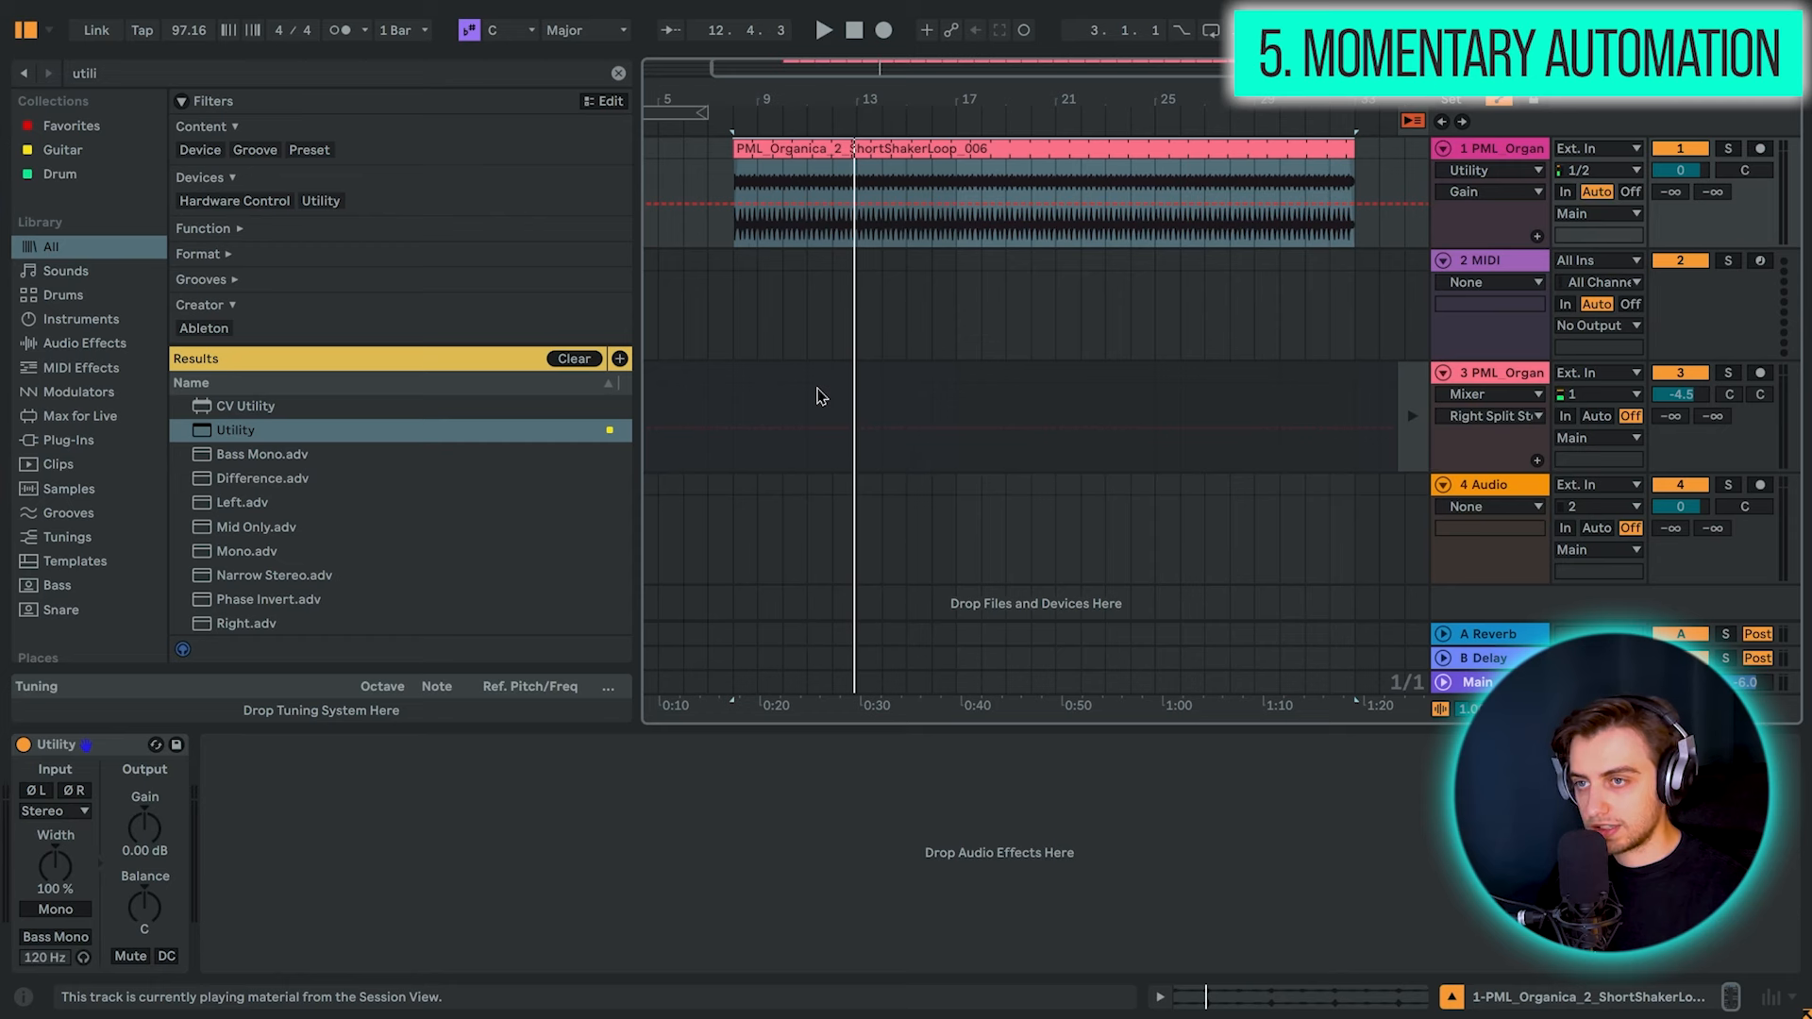
{"action": "left_click", "coordinate": [831, 203]}
{"action": "left_click_drag", "start_coordinate": [932, 203], "coordinate": [932, 226]}
{"action": "key", "text": "space"}
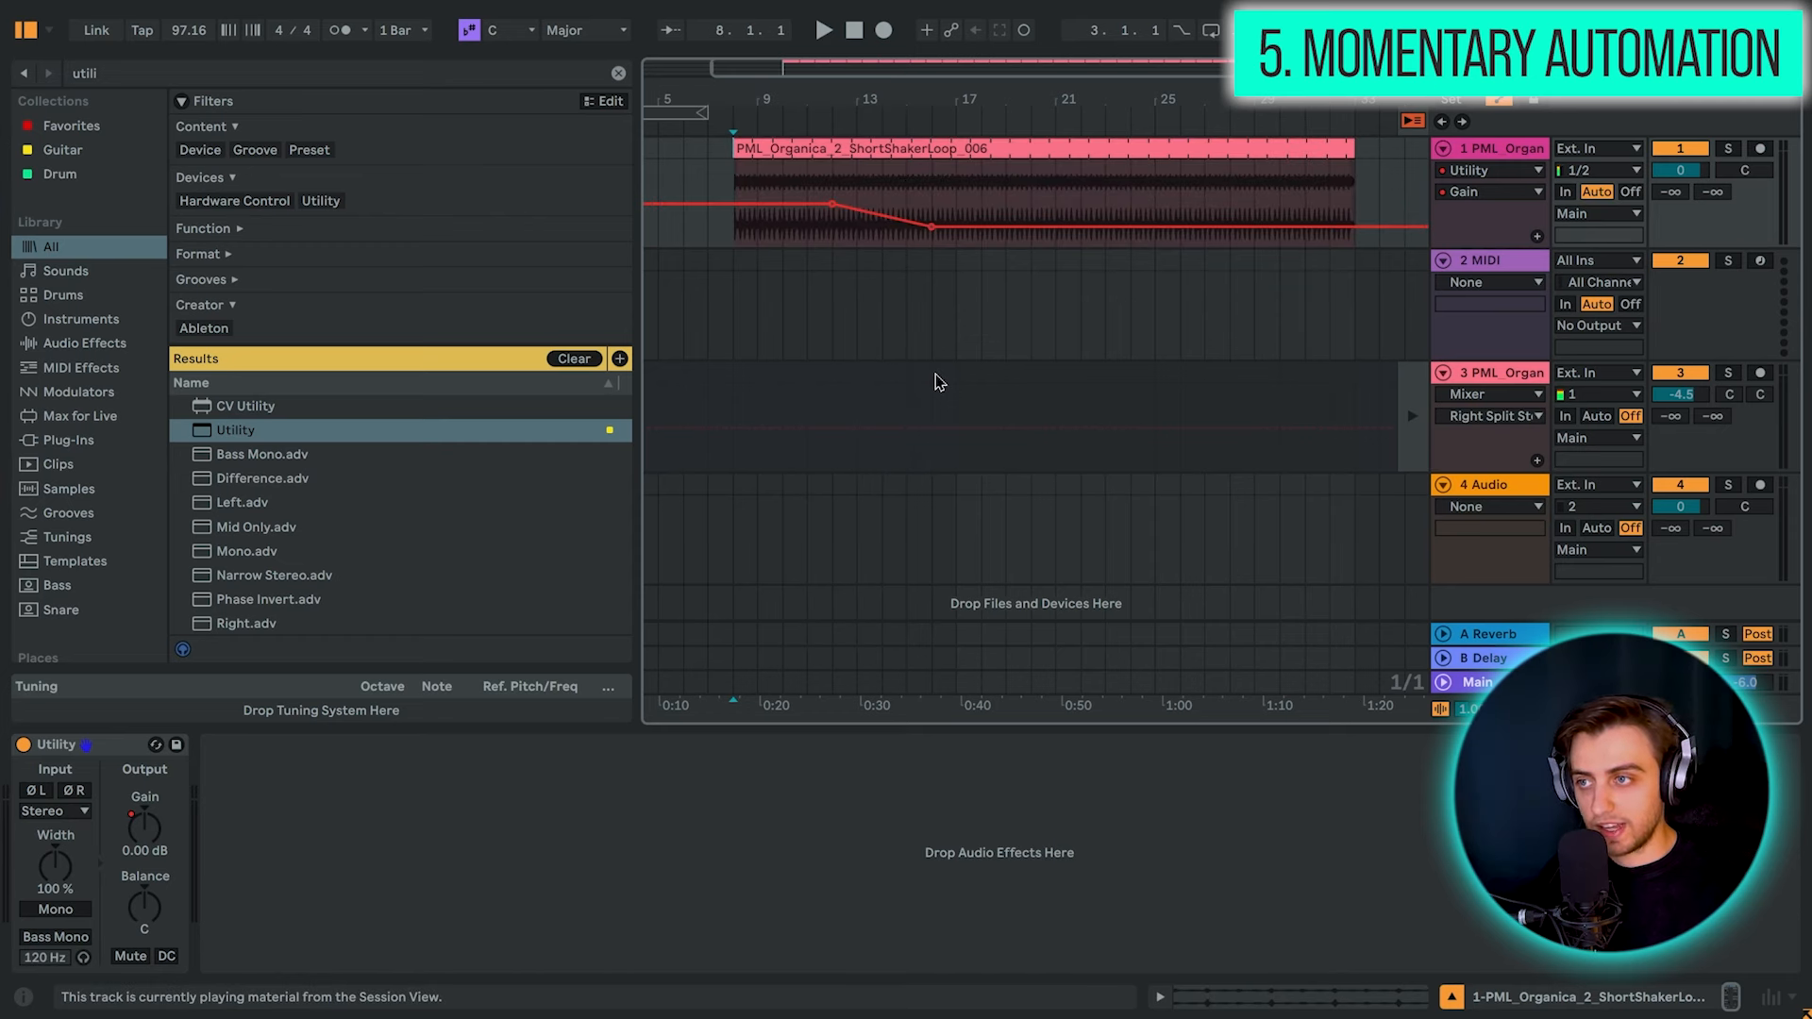
Draw a Utility Gain rise between about bars 25 and 29 on track 1, then leave the automation lanes hidden
{"action": "key", "text": "a"}
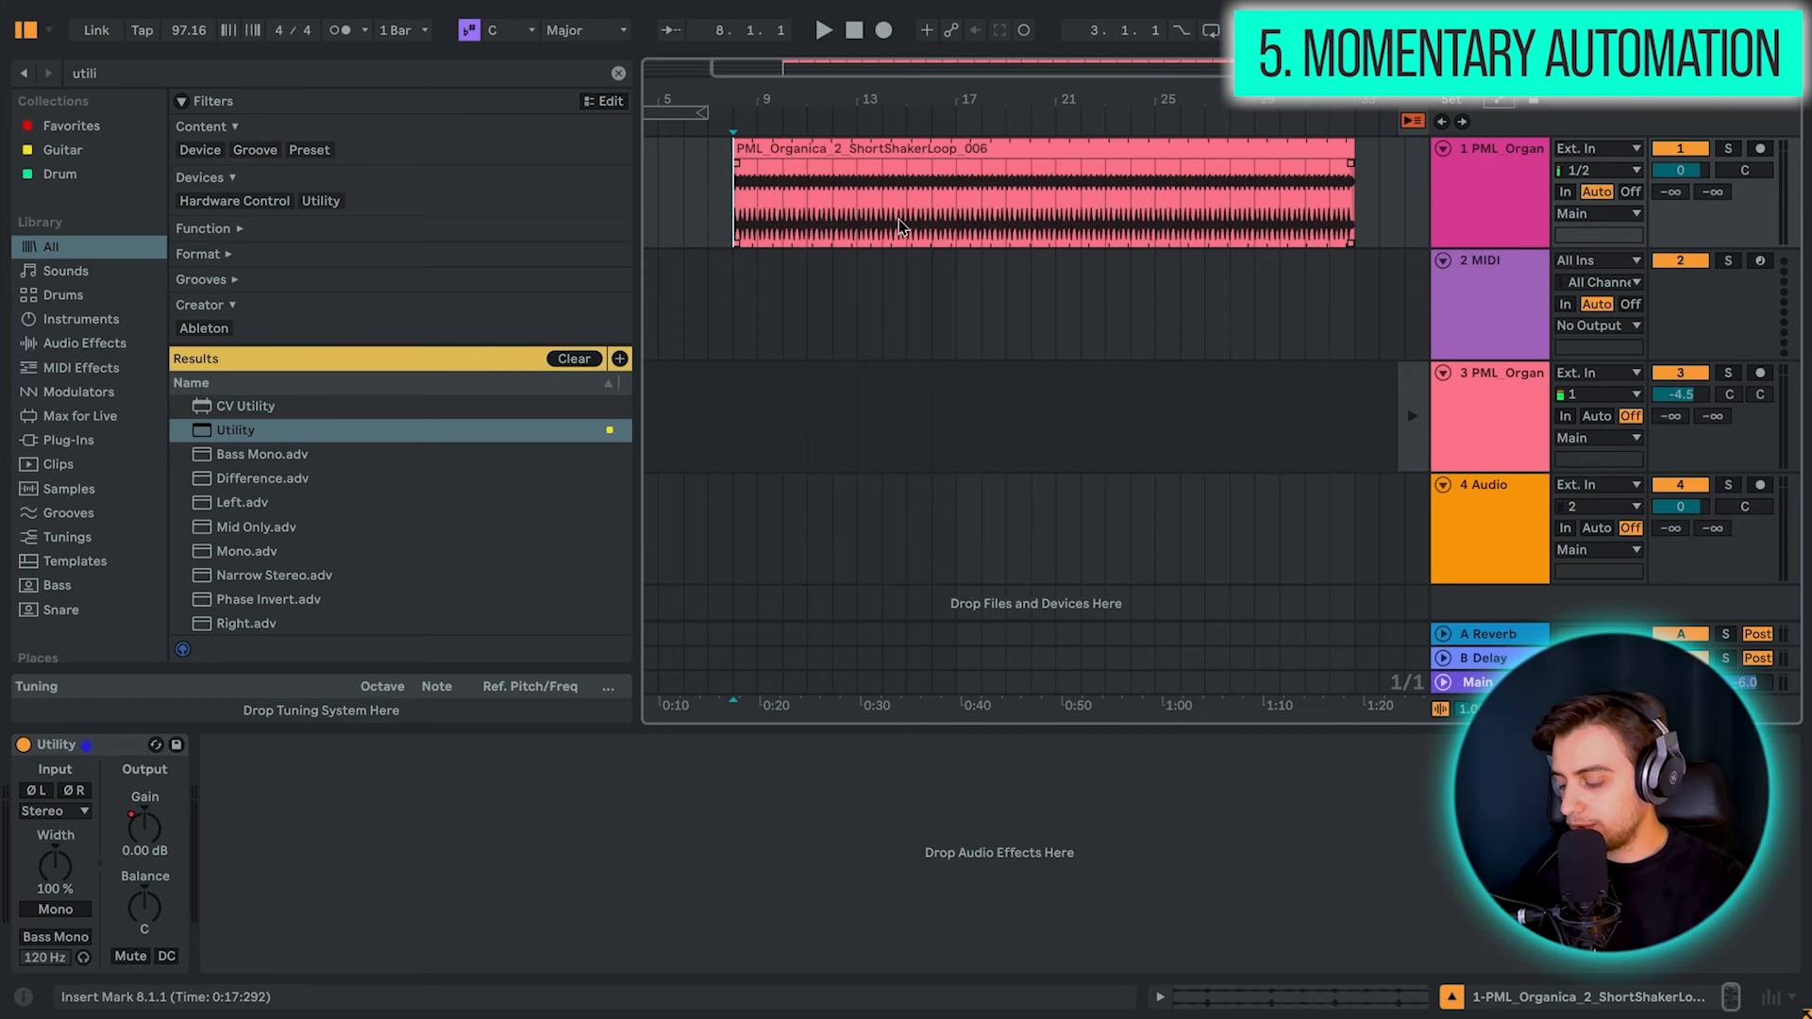
{"action": "key", "text": "a"}
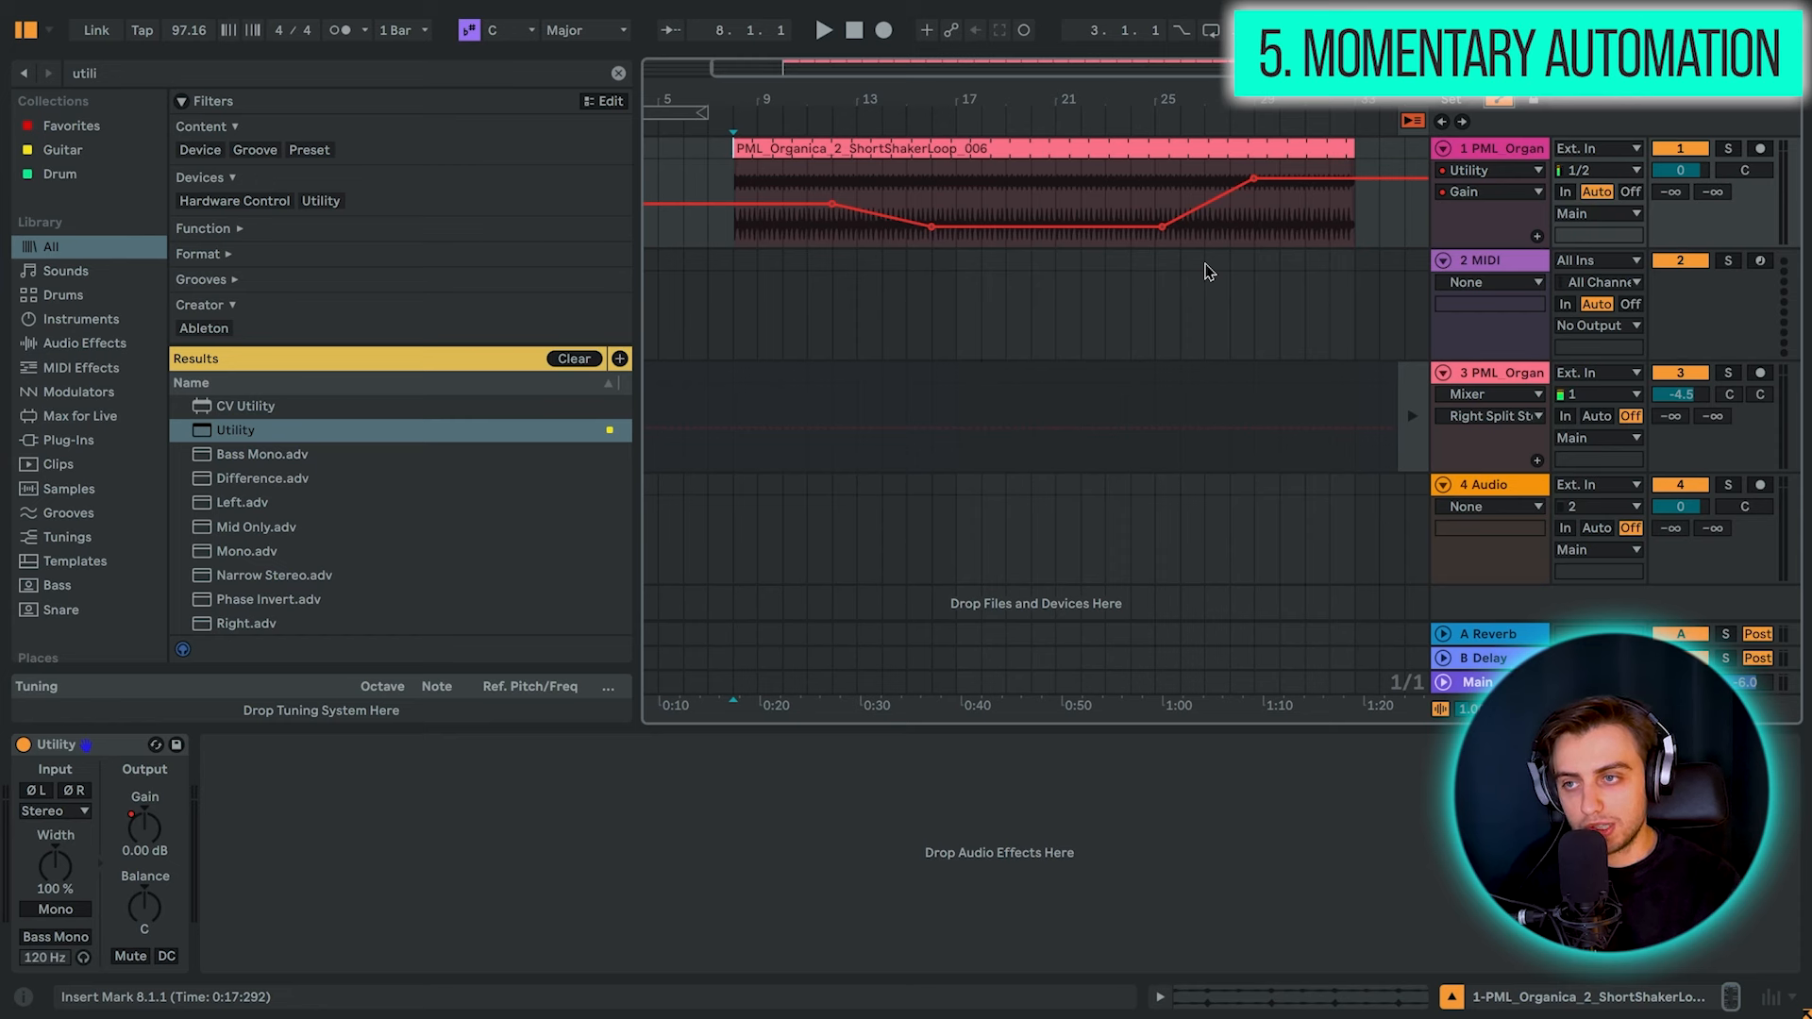
{"action": "key", "text": "a"}
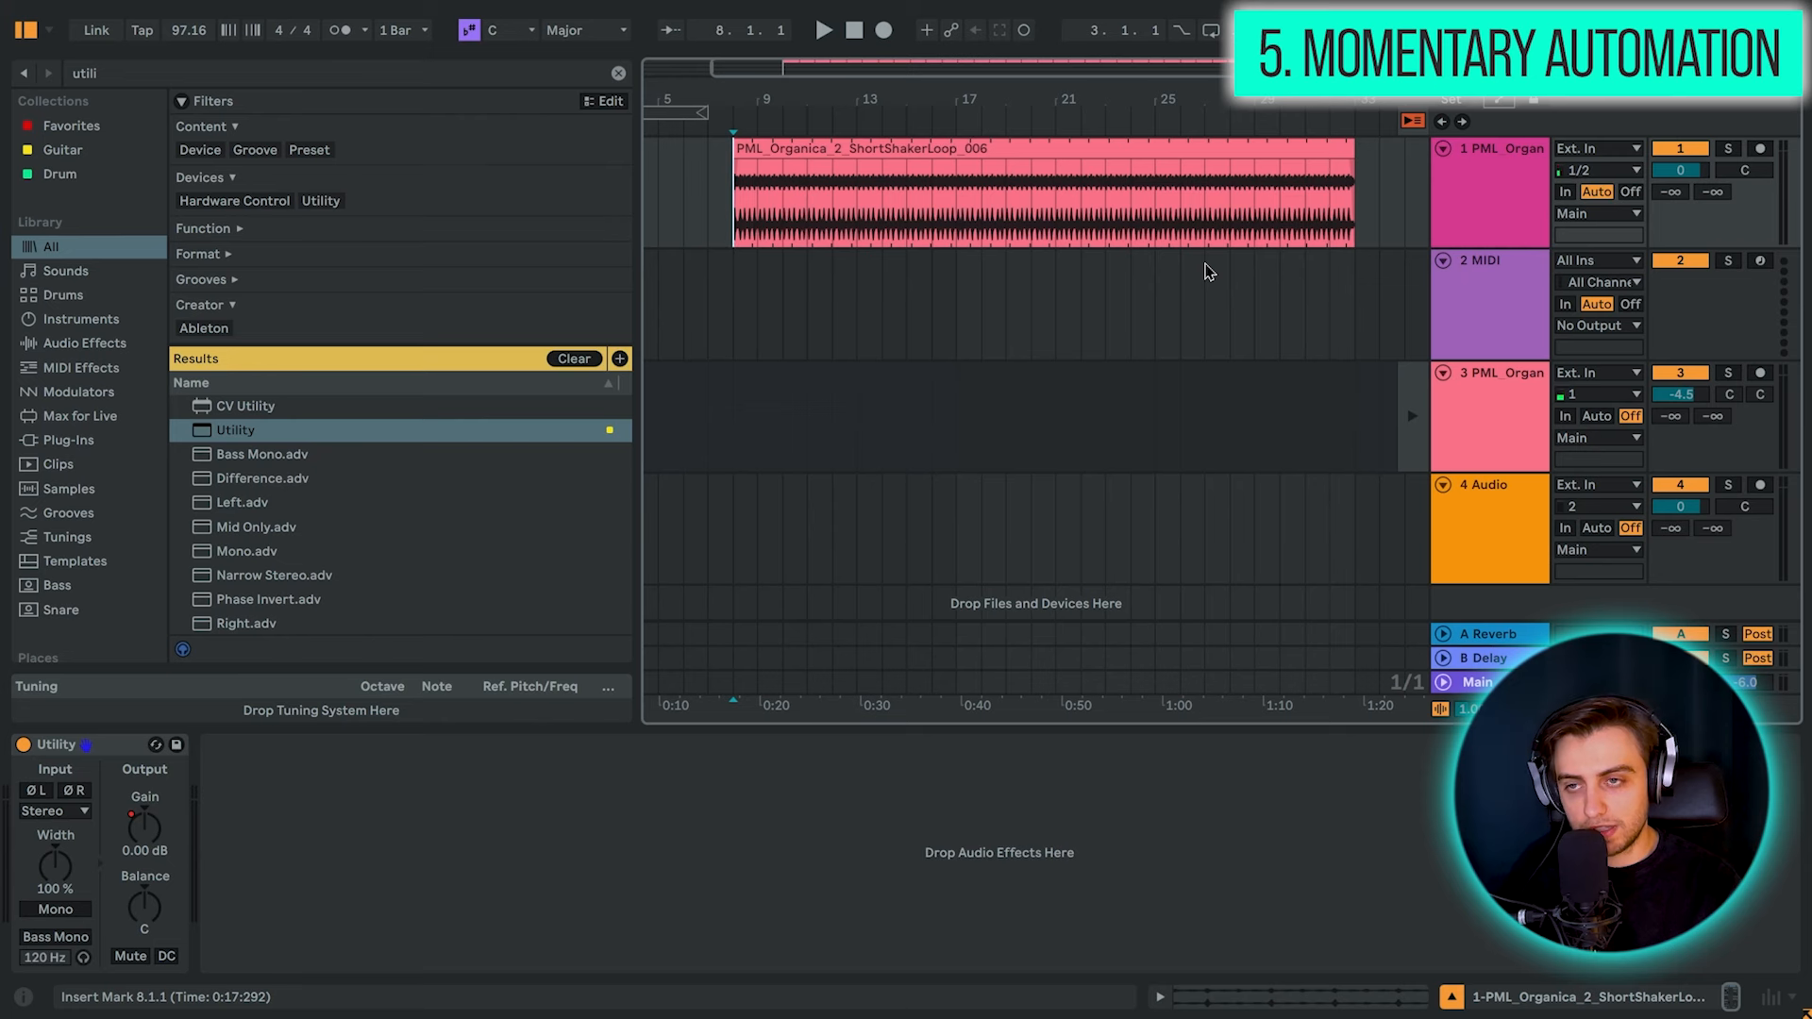
{"action": "key", "text": "a"}
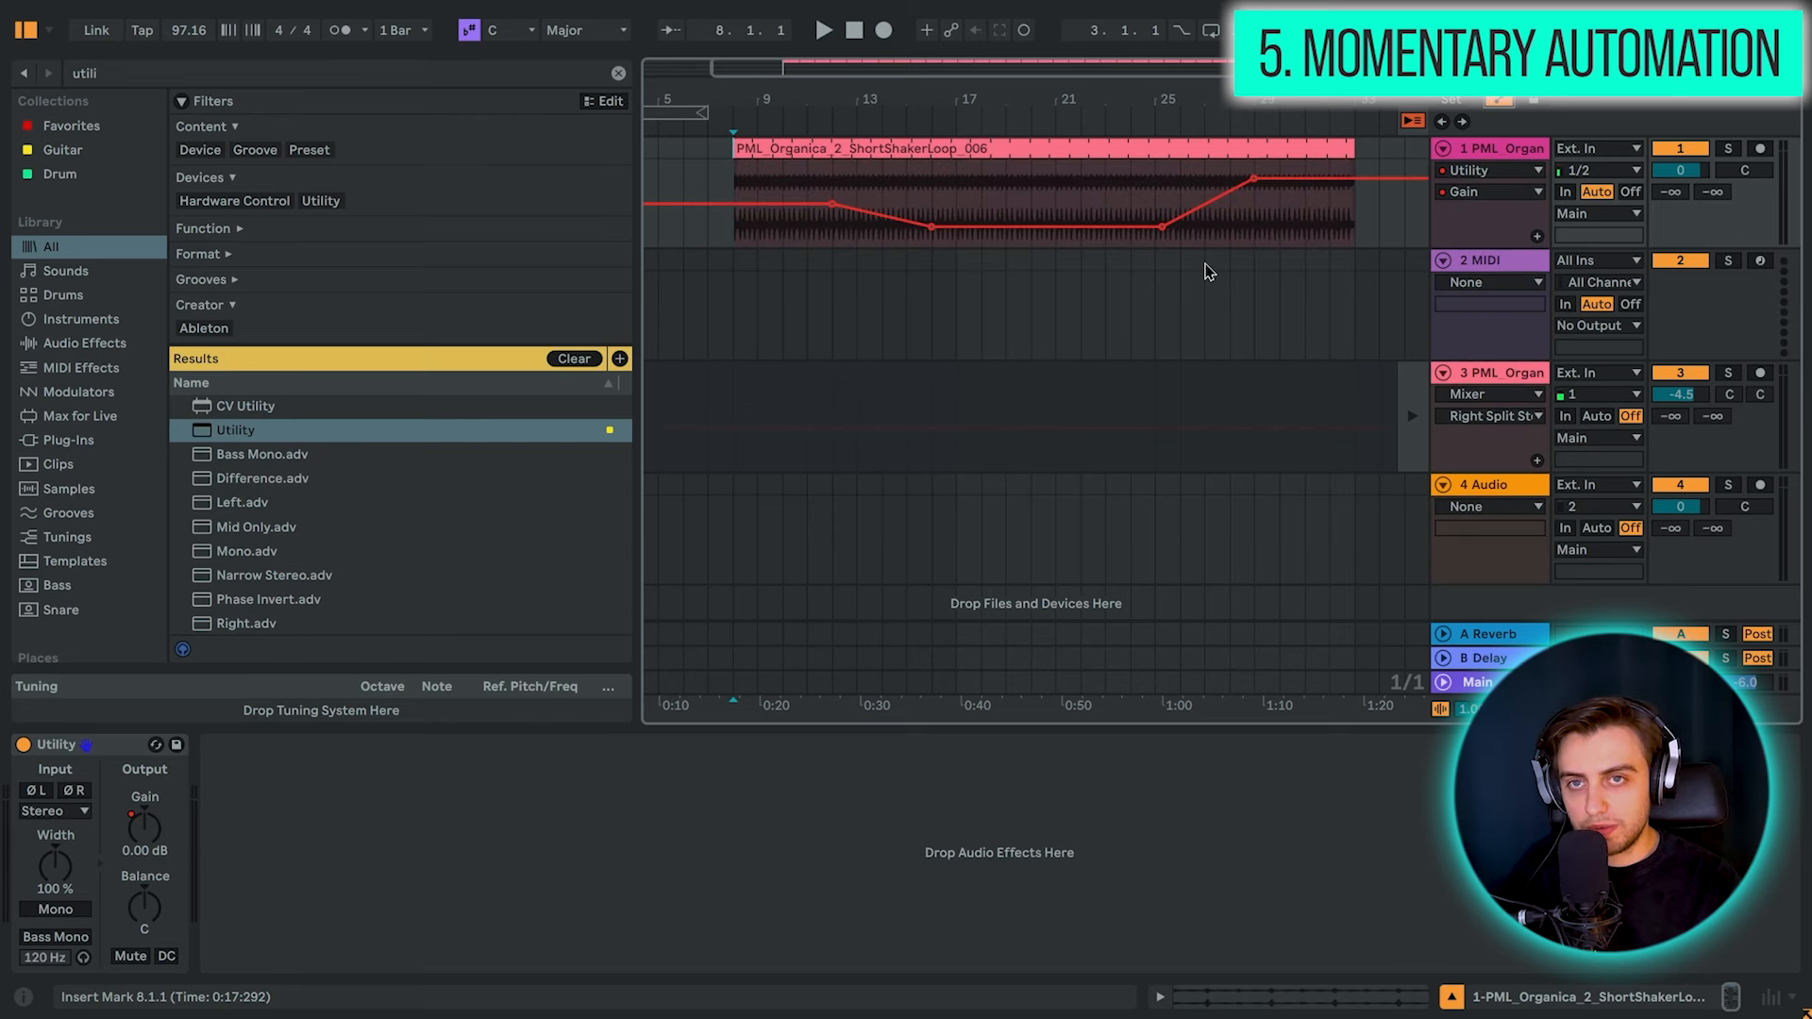
{"action": "key", "text": "a"}
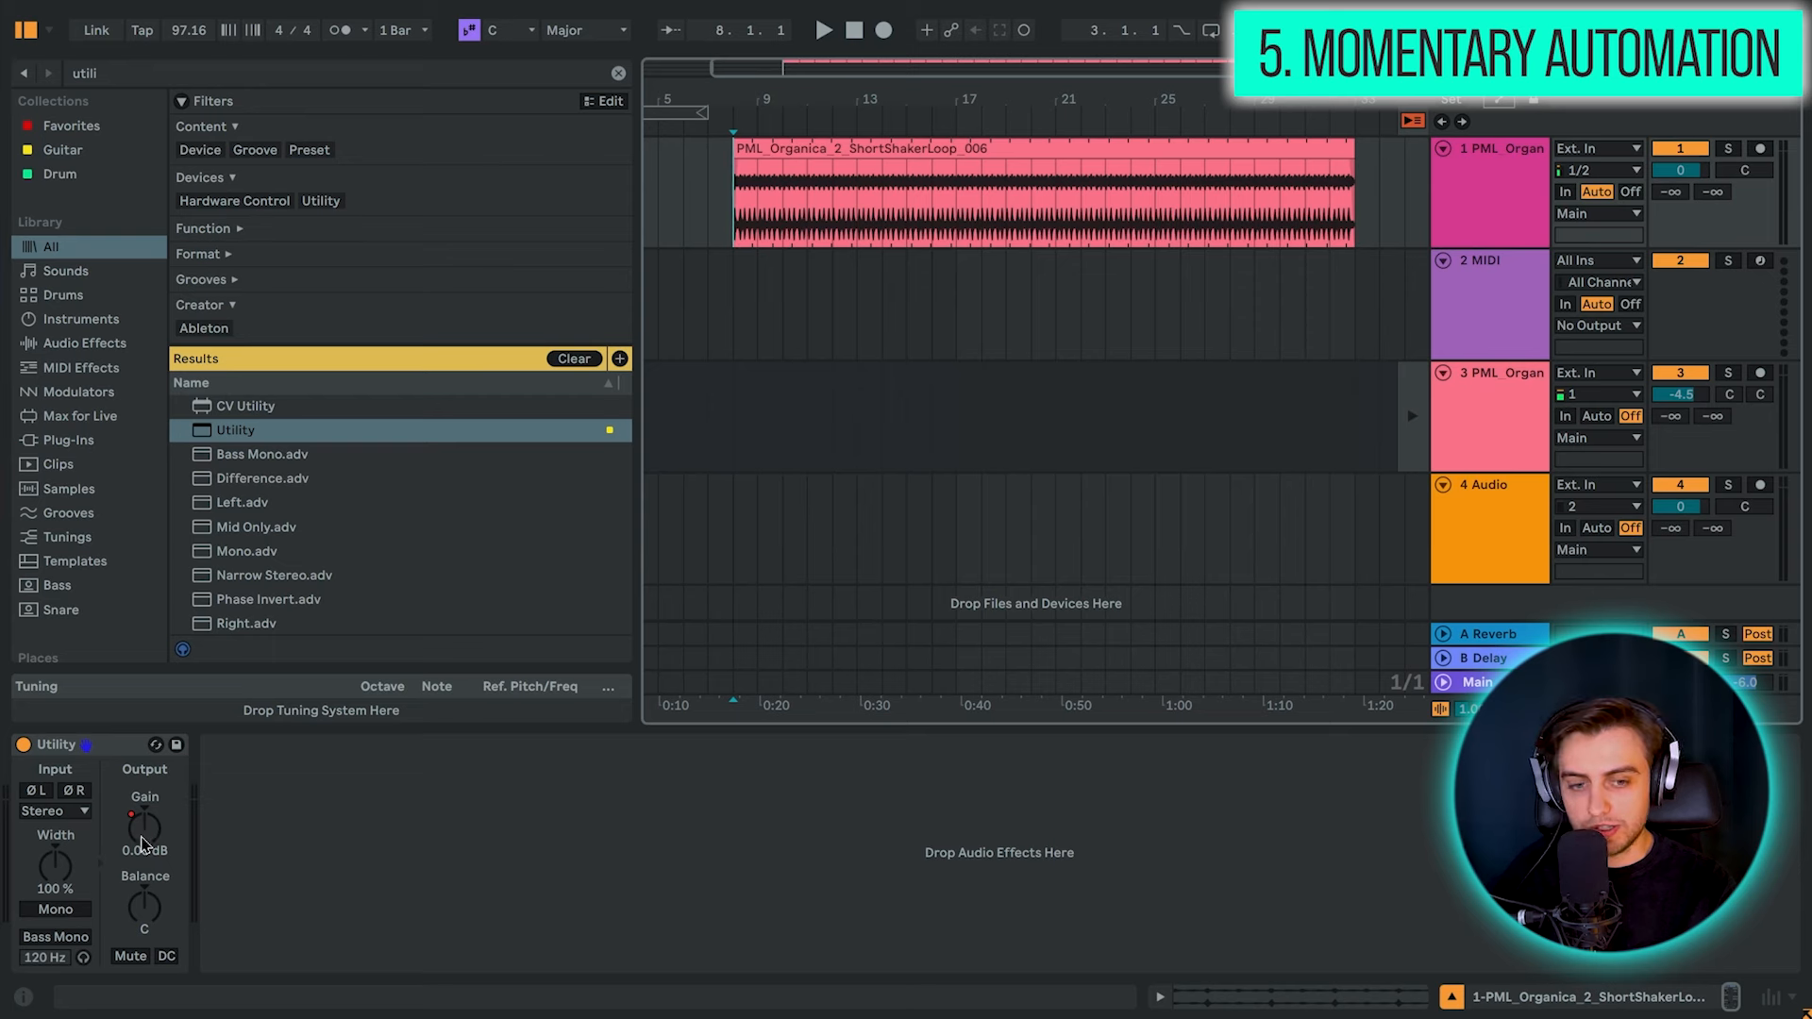
Load the acoustic kick KICK 20.aif from the drum sounds onto track 2 and group it into a Drum Rack
{"action": "left_click", "coordinate": [64, 294]}
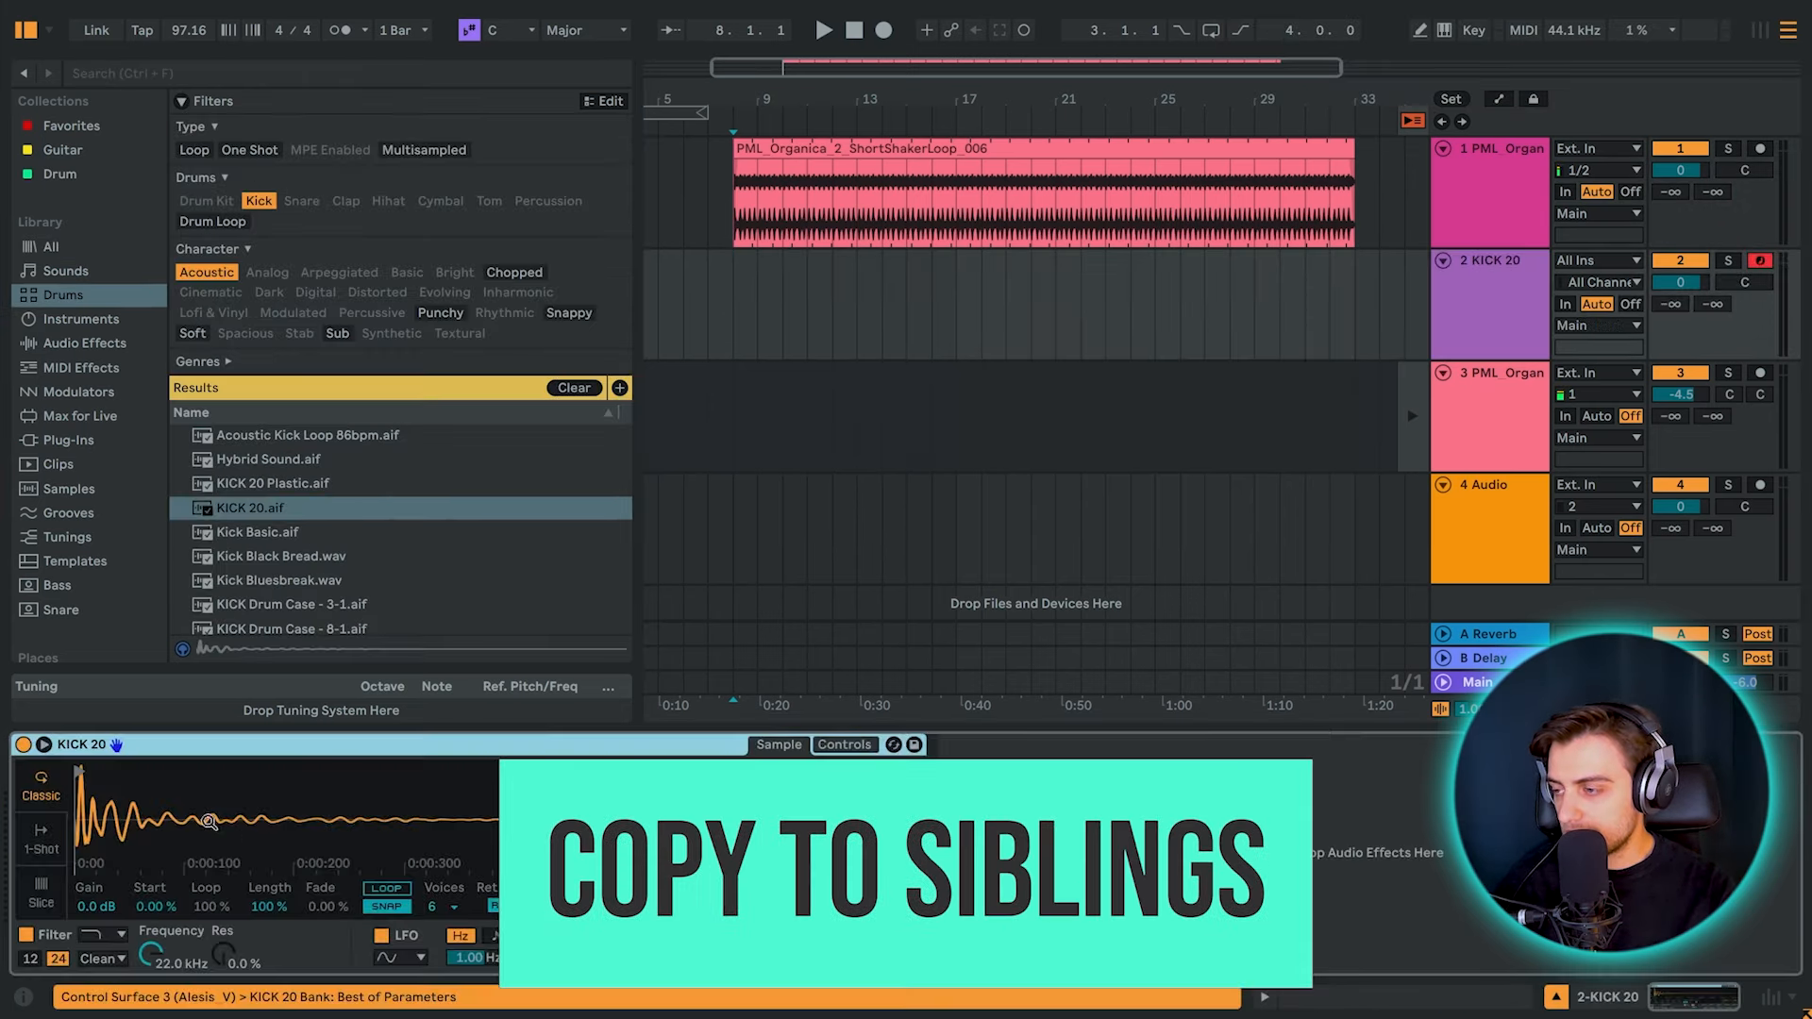
{"action": "right_click", "coordinate": [174, 745]}
{"action": "left_click", "coordinate": [259, 522]}
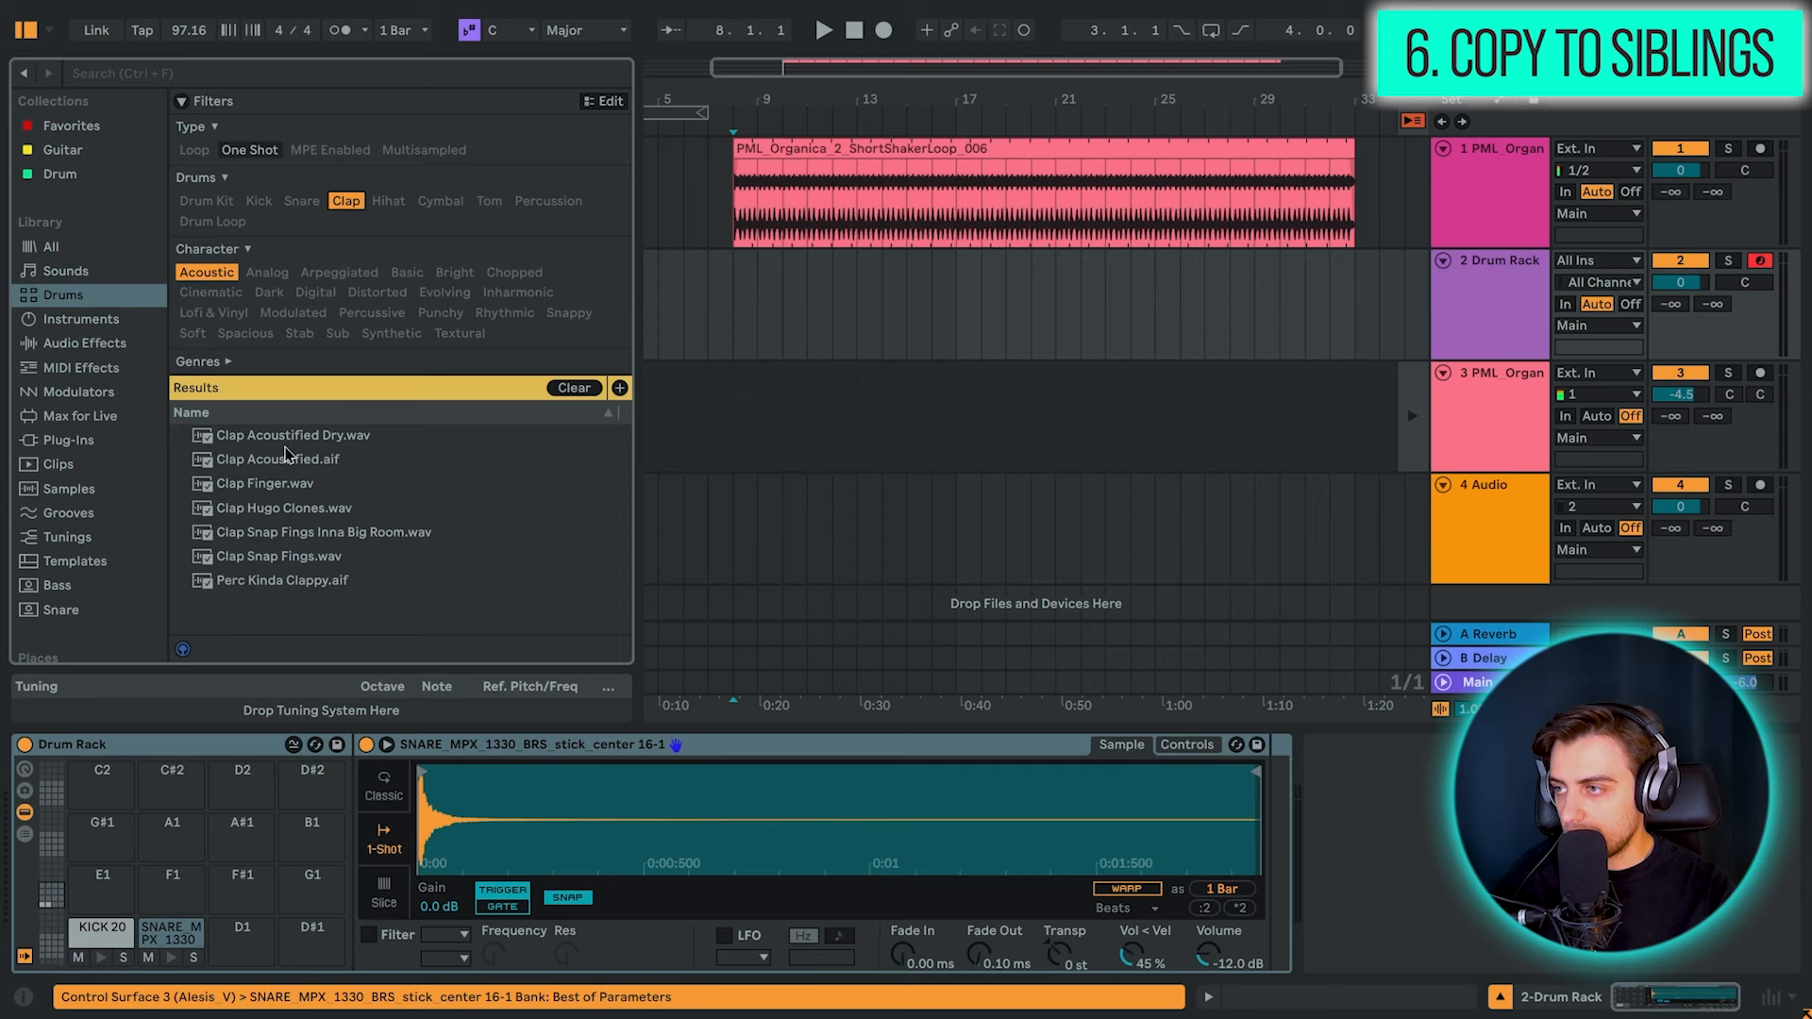
Place Perc Kinda Clappy.aif on the Drum Rack's D1 pad and audition the drum pads
{"action": "left_click", "coordinate": [283, 580]}
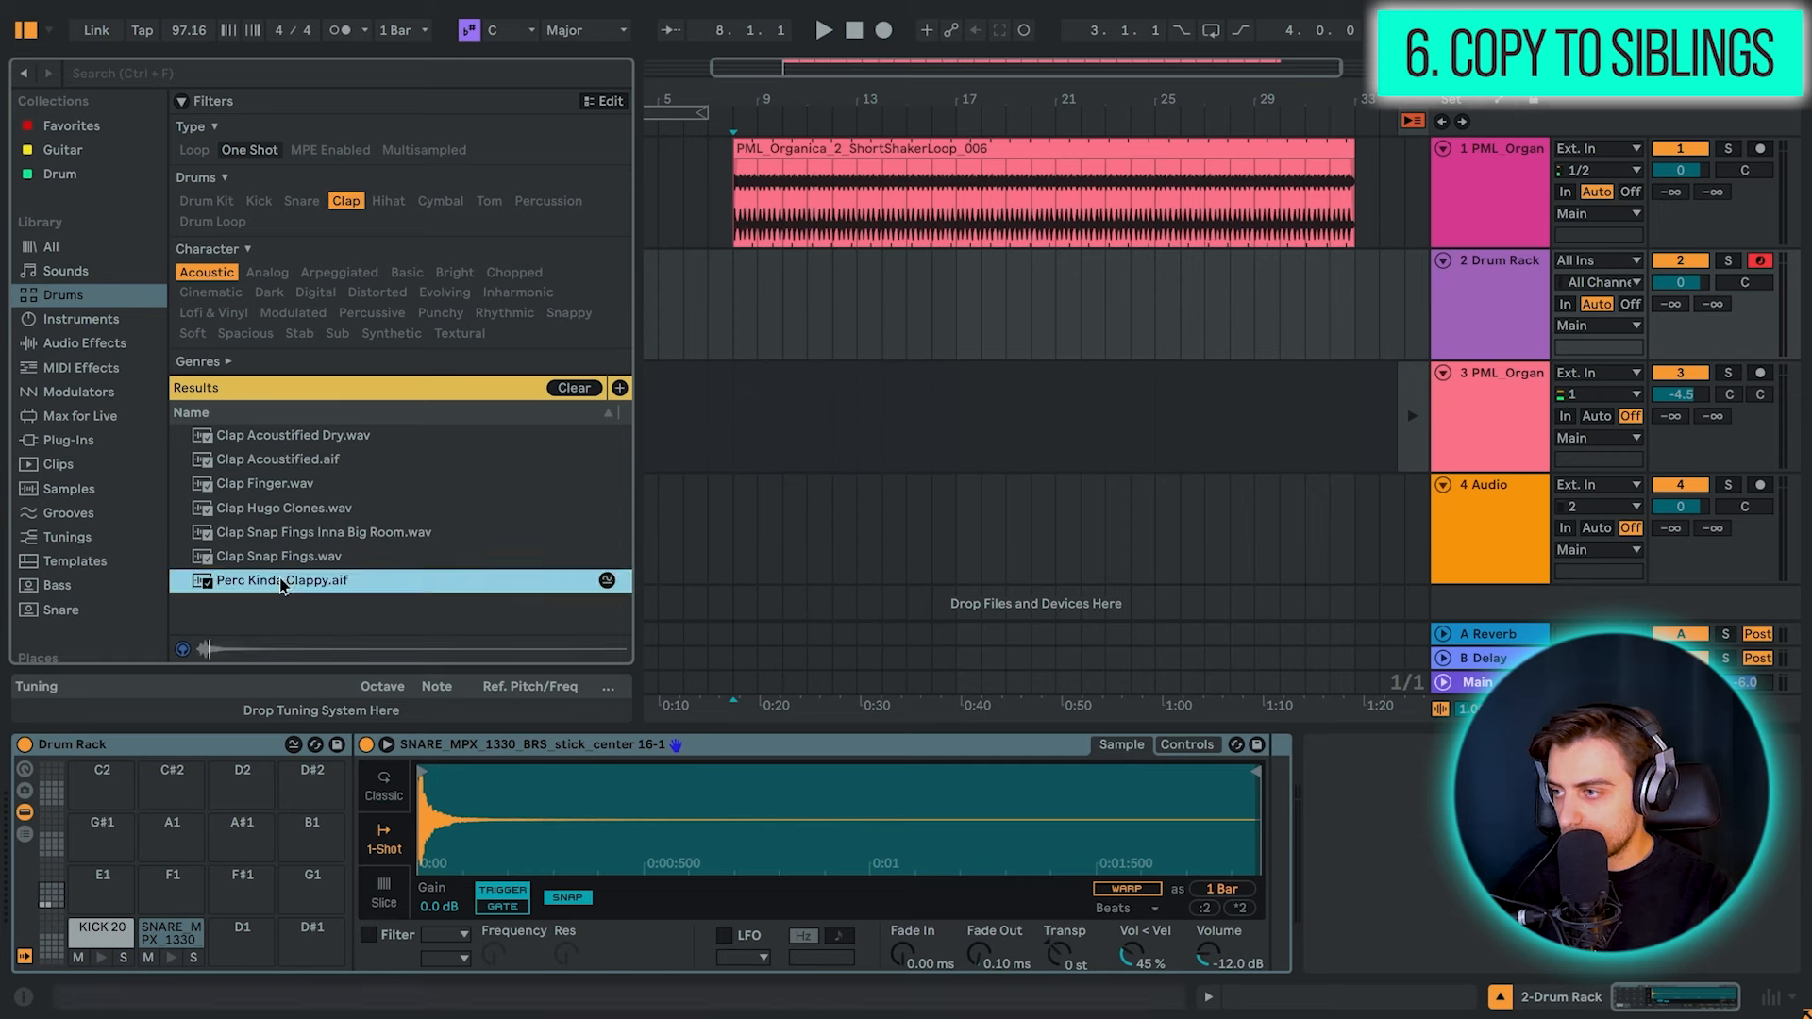
{"action": "left_click_drag", "start_coordinate": [236, 932], "coordinate": [238, 934]}
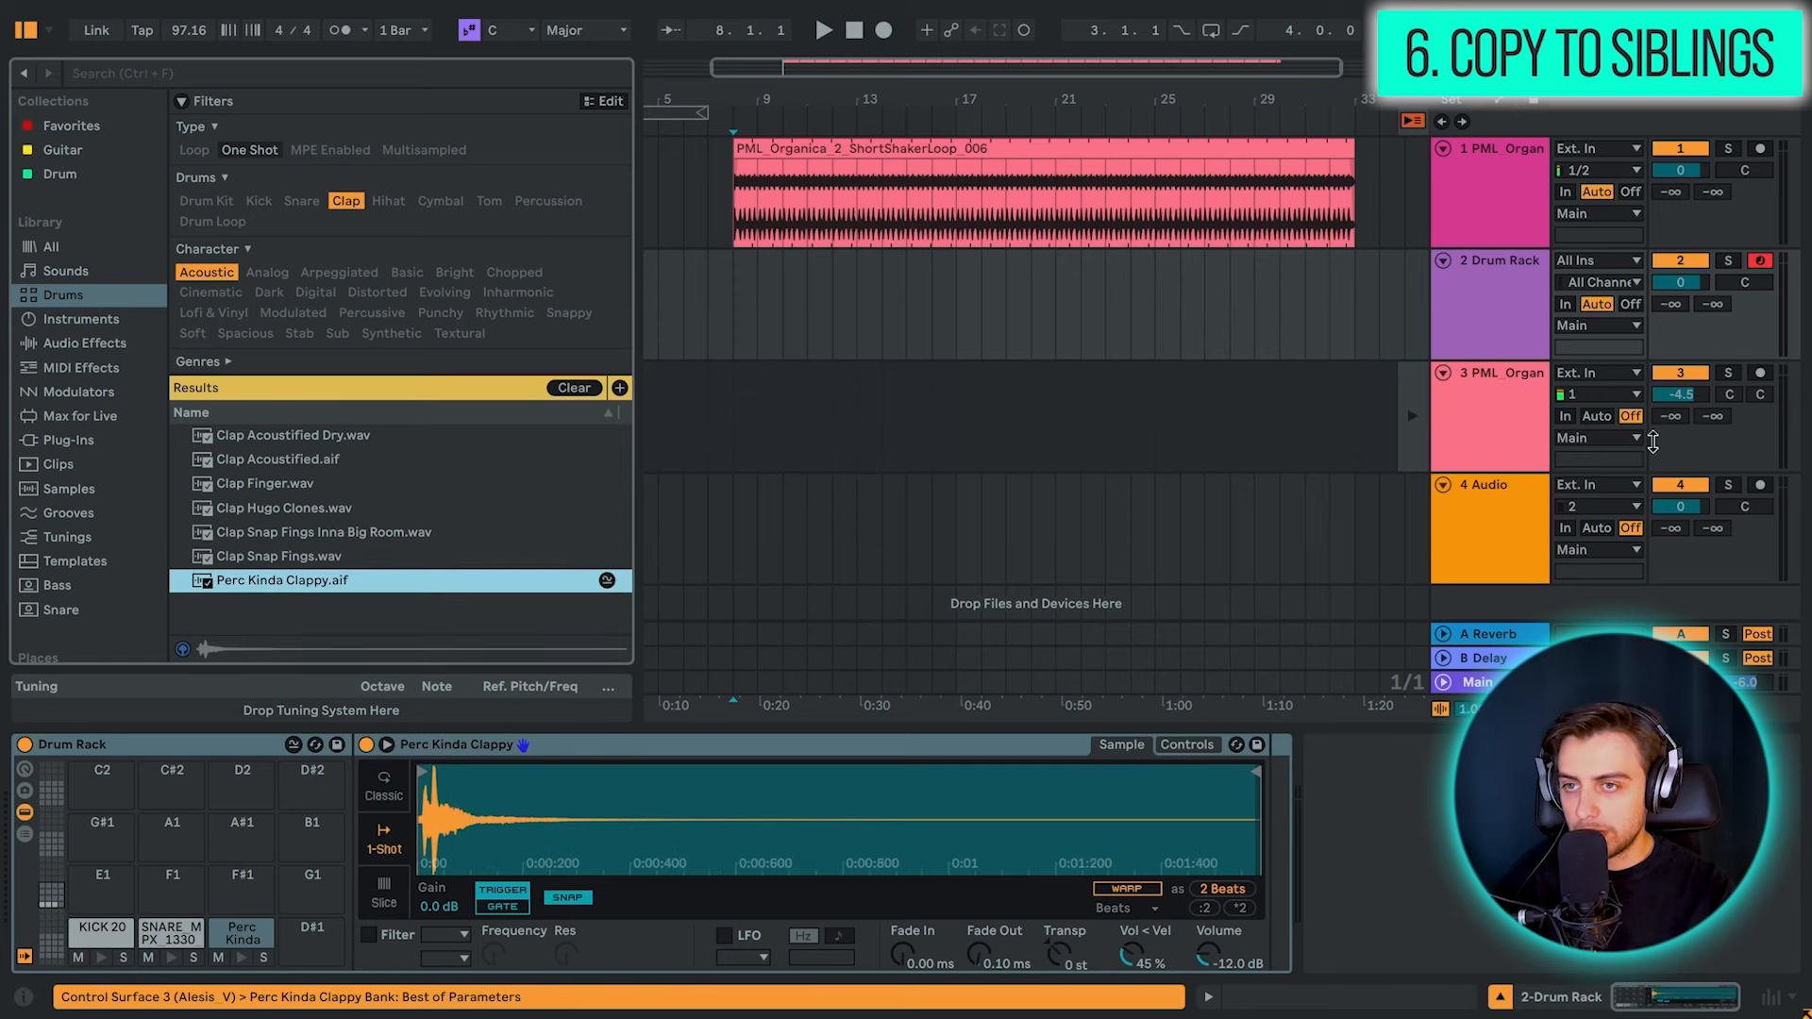
{"action": "key", "text": "a"}
{"action": "key", "text": "z"}
{"action": "key", "text": "a"}
{"action": "key", "text": "w"}
{"action": "key", "text": "s"}
Set the KICK 20 pad's filter to 2.57 kHz with the PRD circuit and 9.14 dB drive, and audition it
{"action": "left_click", "coordinate": [105, 930]}
{"action": "left_click", "coordinate": [102, 928]}
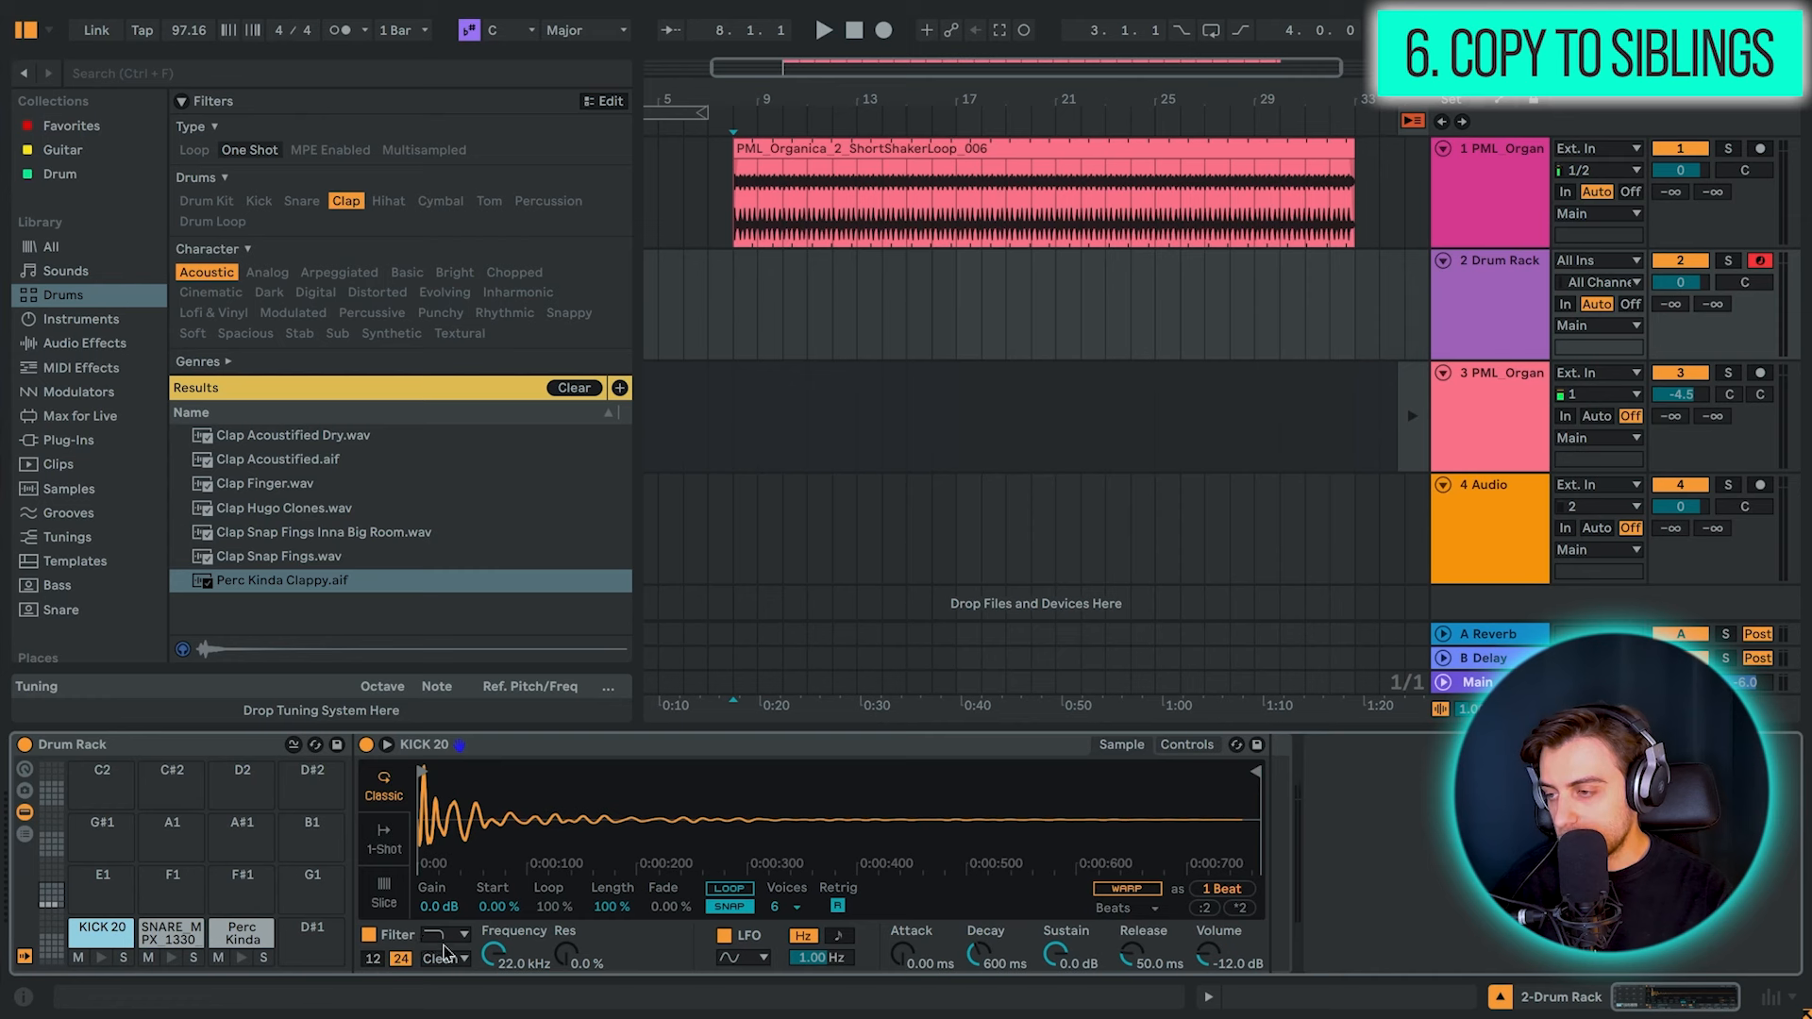
{"action": "left_click", "coordinate": [496, 957]}
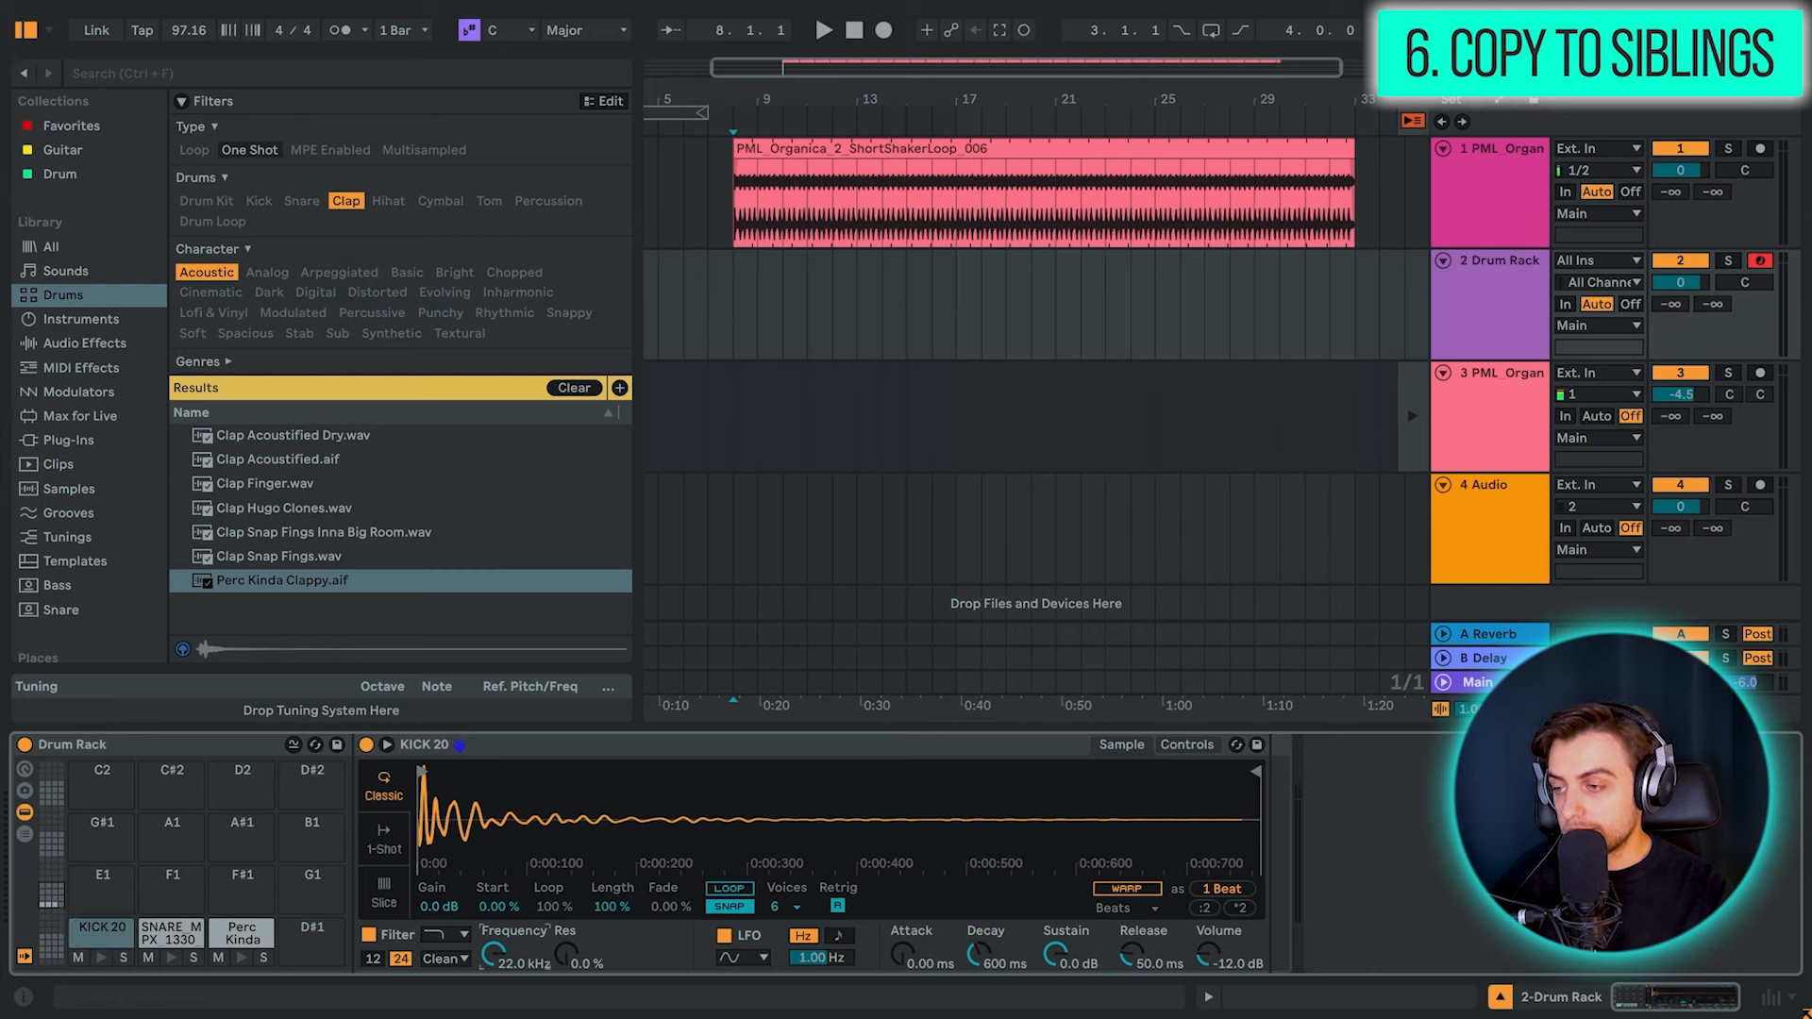
{"action": "left_click_drag", "start_coordinate": [496, 956], "coordinate": [460, 966]}
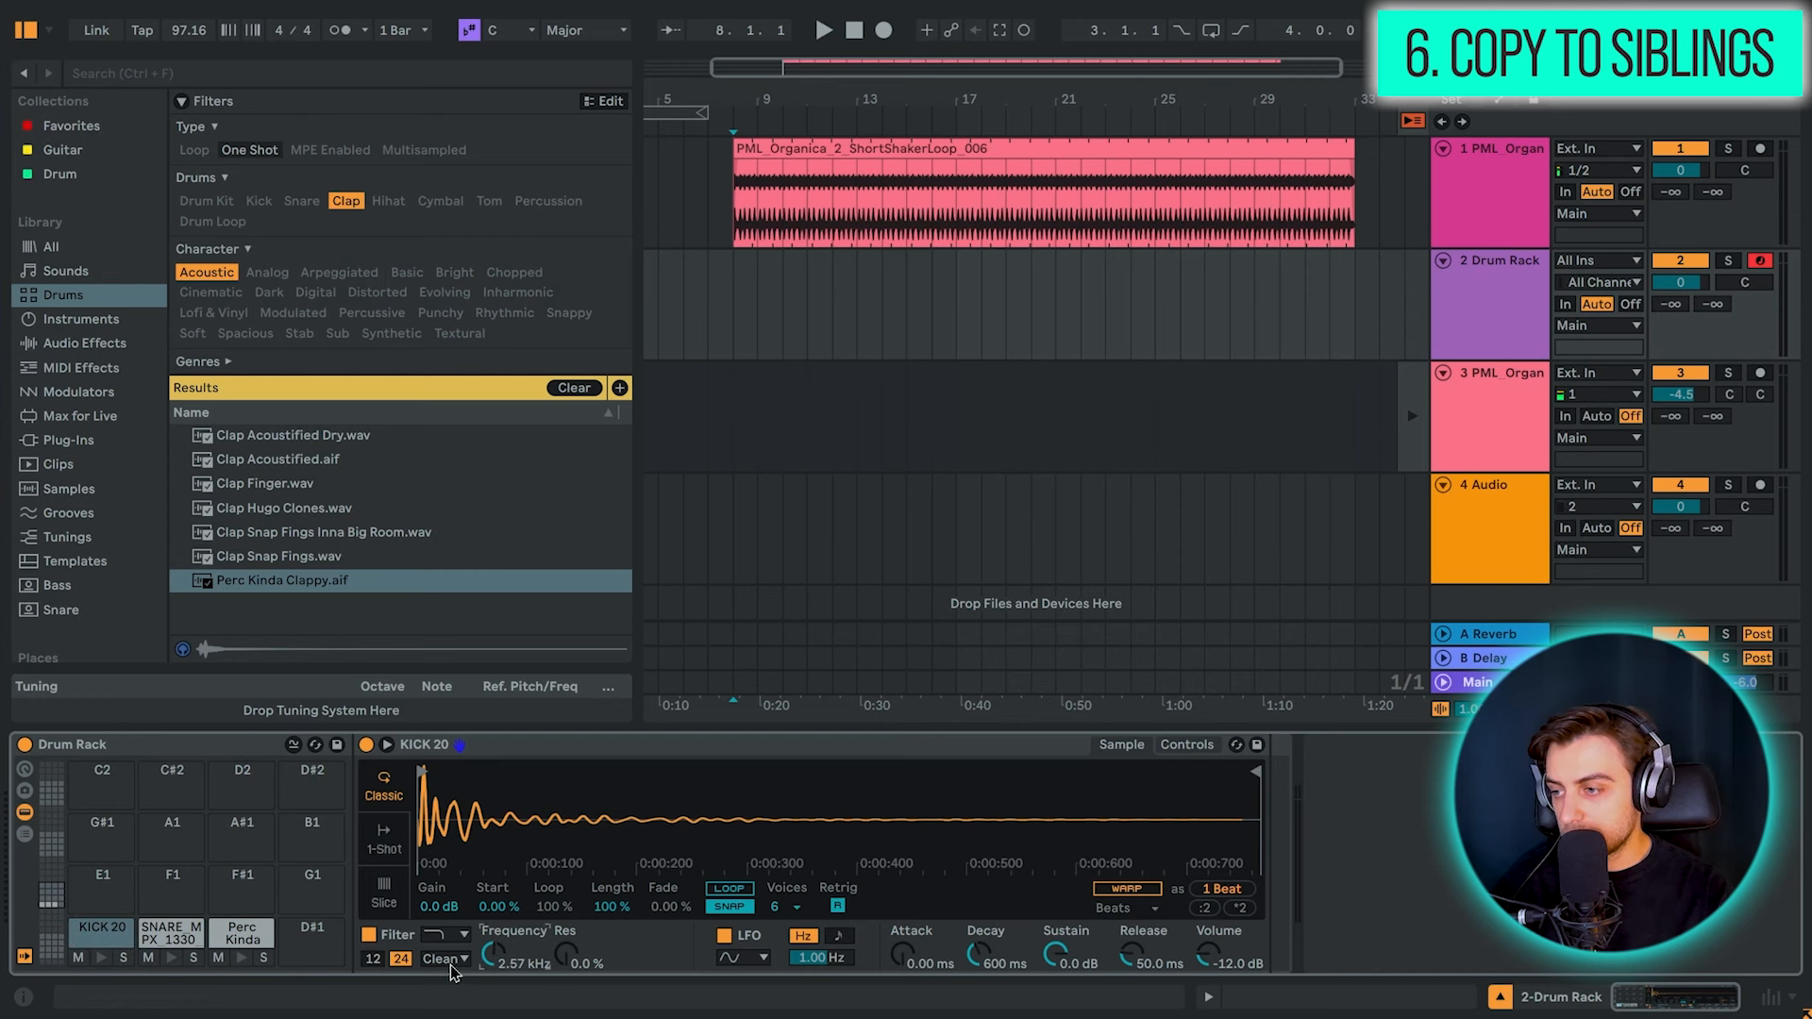
{"action": "left_click", "coordinate": [444, 958]}
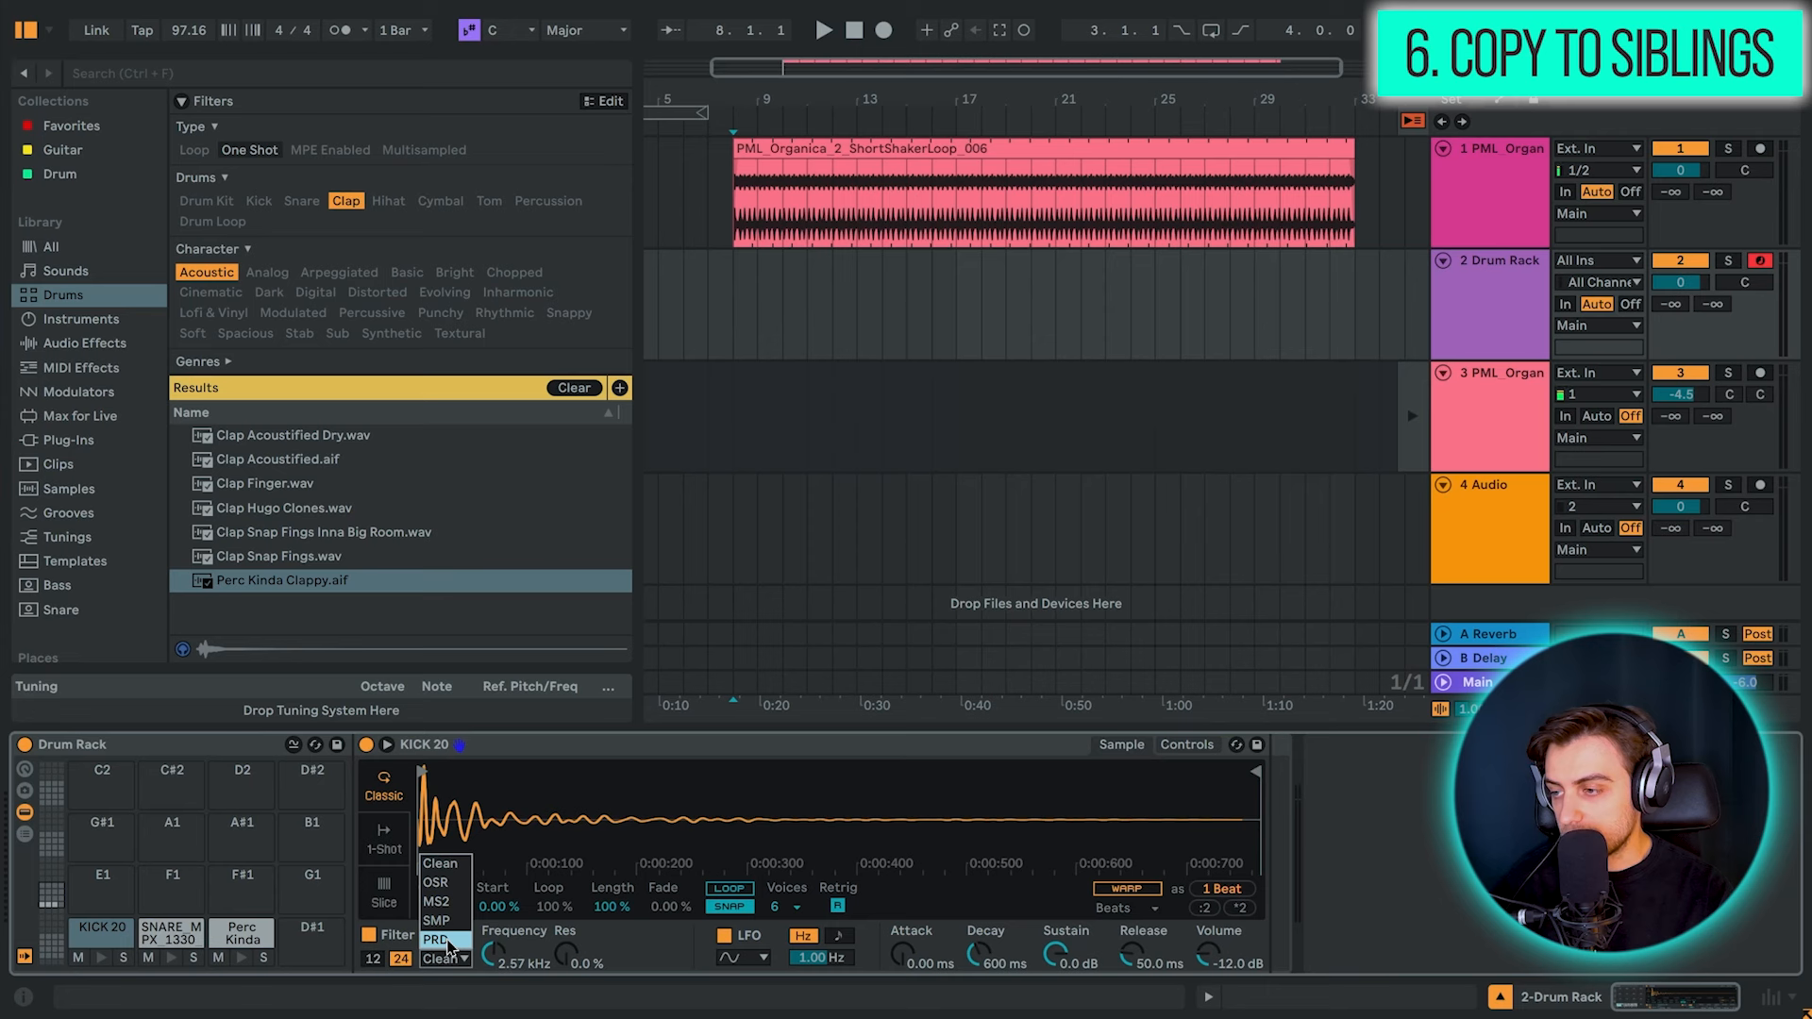
{"action": "left_click", "coordinate": [444, 940]}
{"action": "mouse_move", "coordinate": [618, 962]}
{"action": "left_mouse_down"}
{"action": "mouse_move", "coordinate": [618, 934]}
{"action": "mouse_move", "coordinate": [616, 968]}
{"action": "left_mouse_up"}
{"action": "key", "text": "a"}
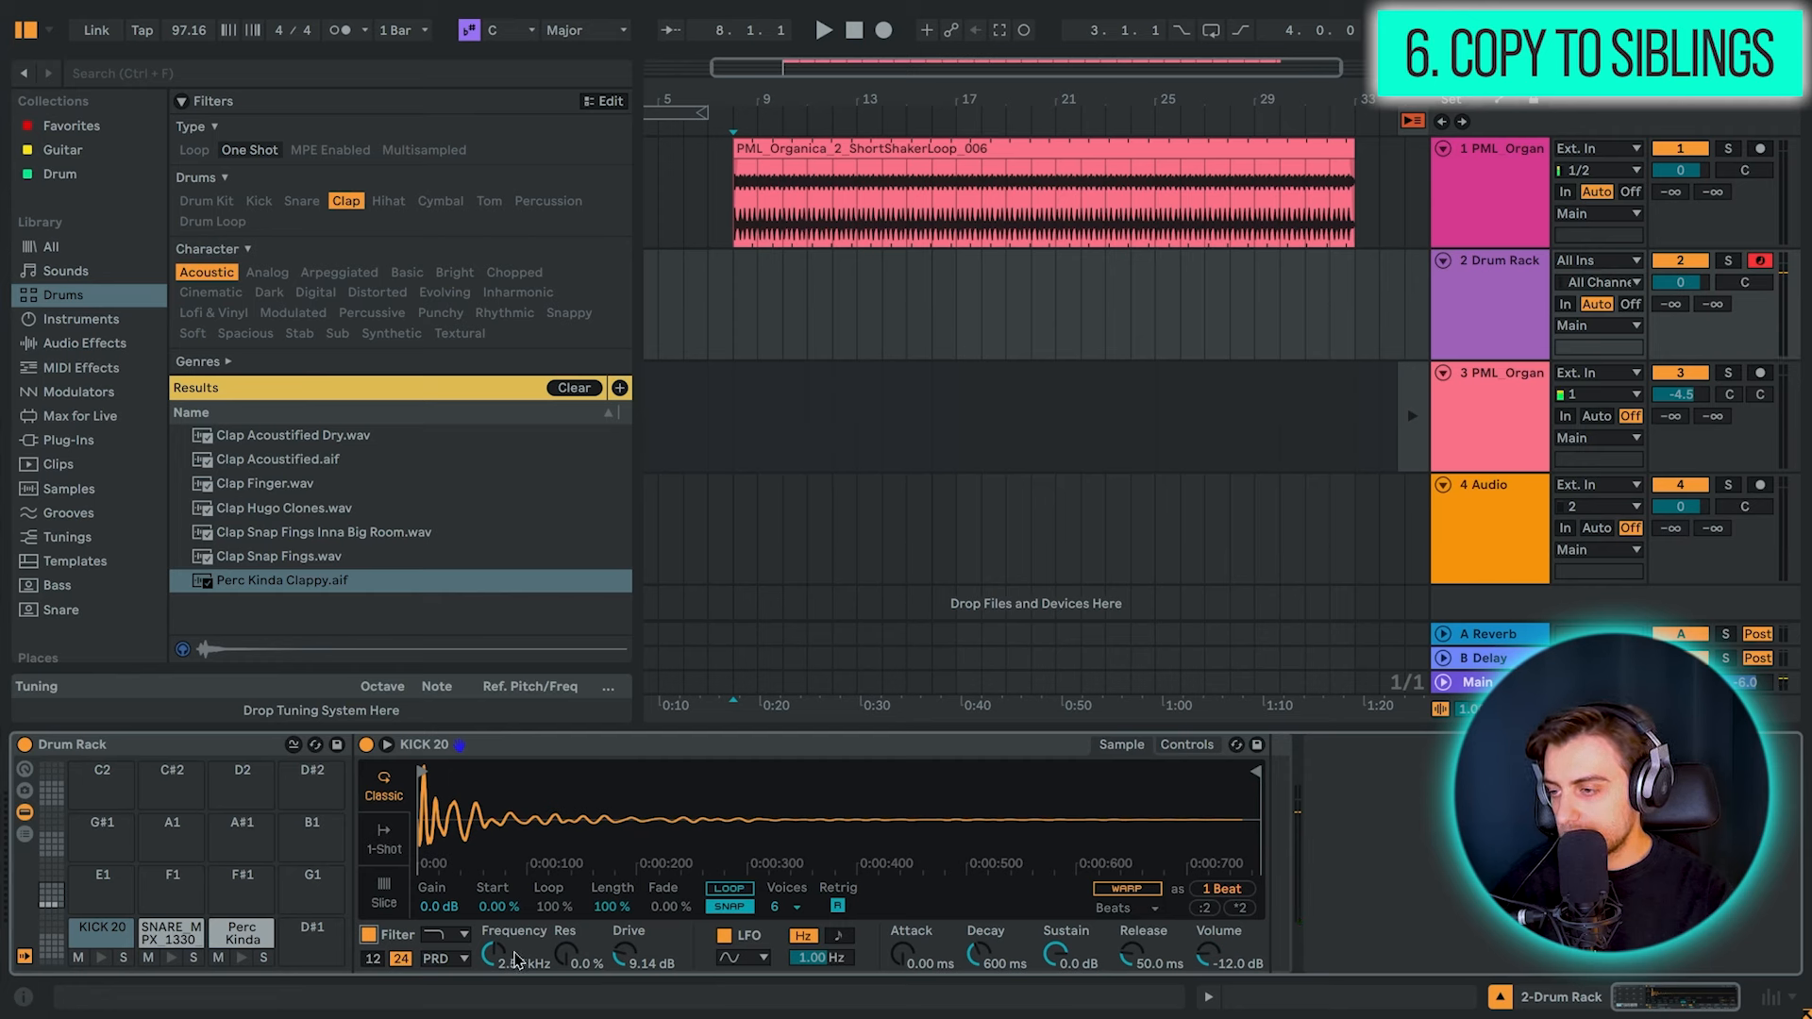
Compare the snare and perc pads' filters with KICK 20's, and copy KICK 20's enabled filter state to its siblings
{"action": "left_click", "coordinate": [187, 932]}
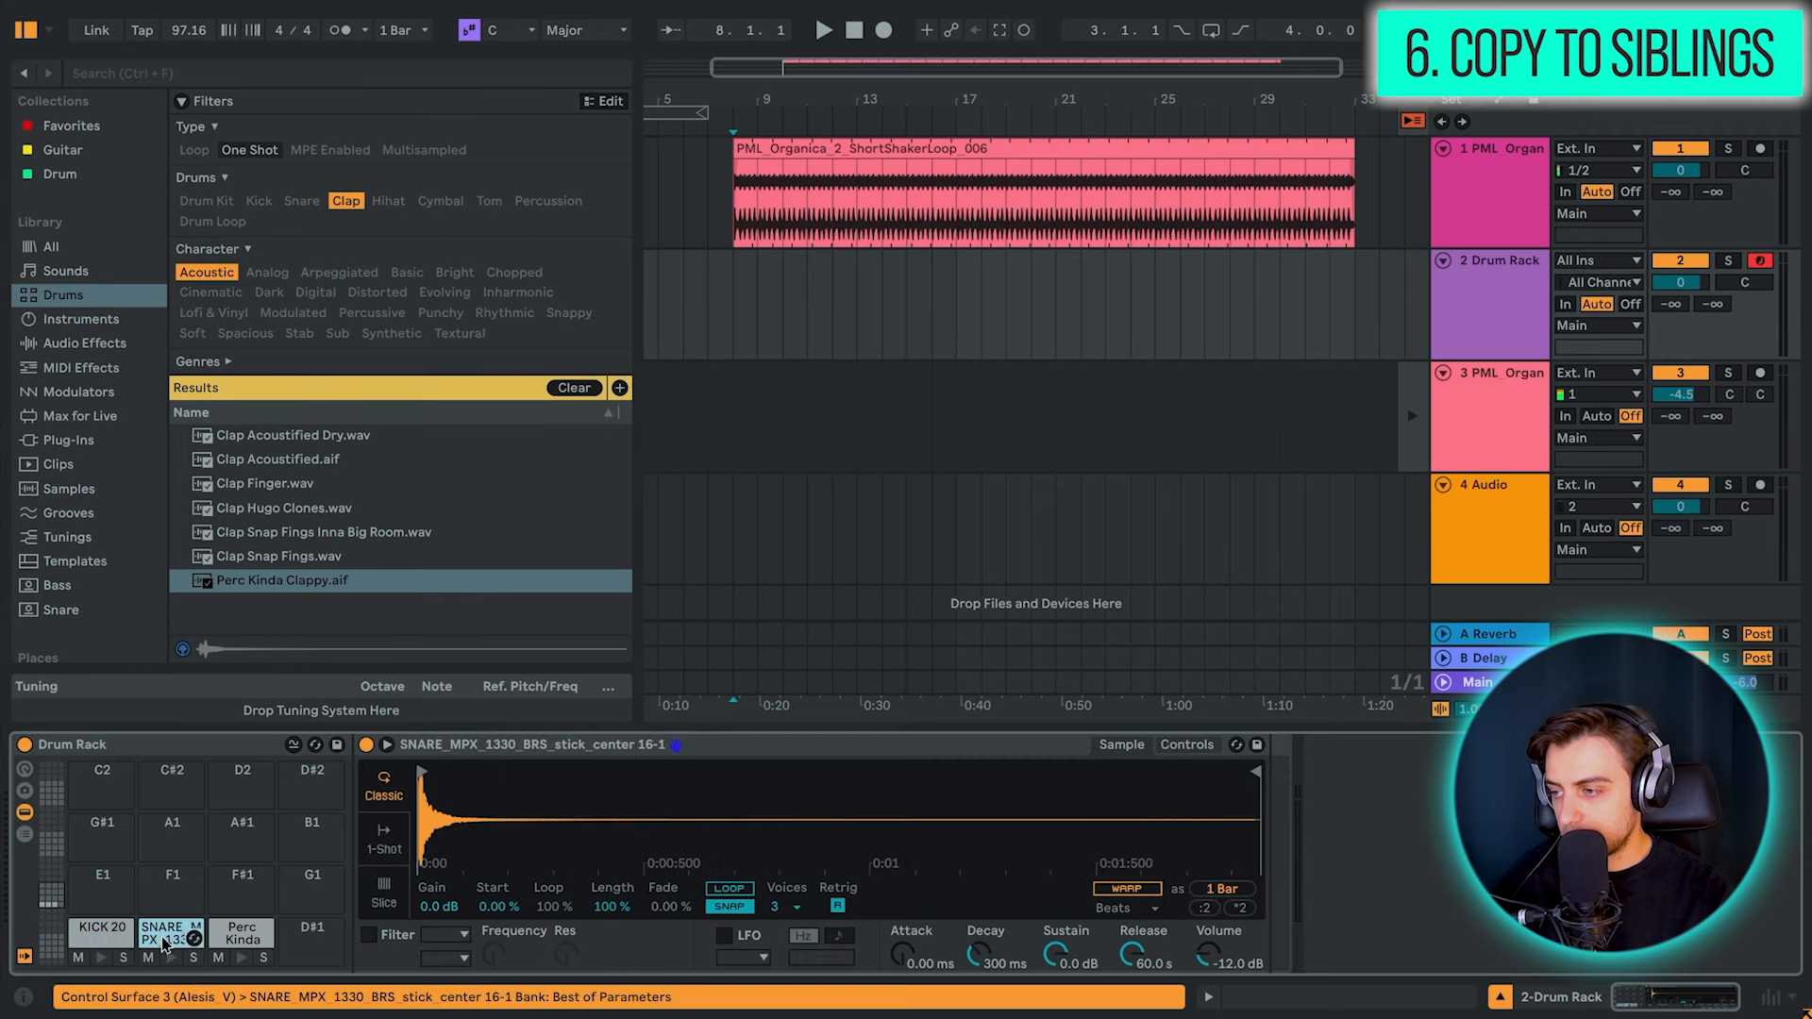
{"action": "left_click", "coordinate": [257, 931]}
{"action": "left_click", "coordinate": [102, 931]}
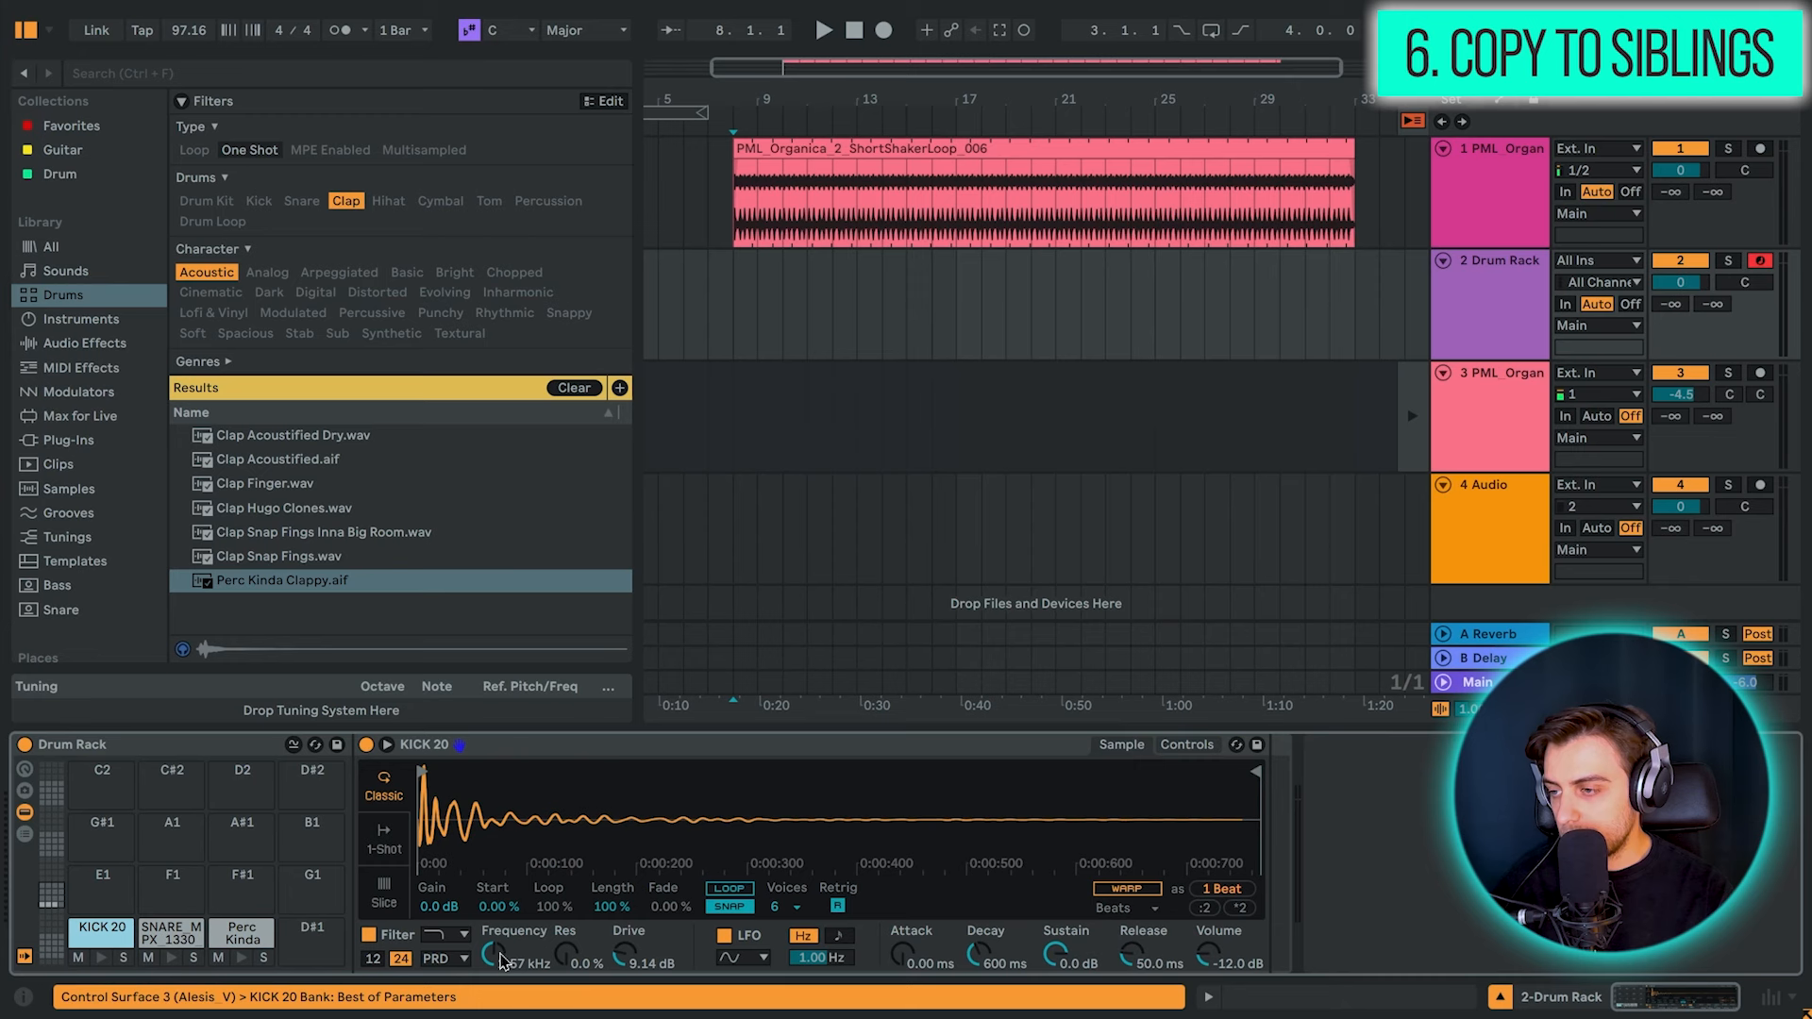
{"action": "right_click", "coordinate": [374, 940]}
{"action": "left_click", "coordinate": [251, 934]}
{"action": "left_click", "coordinate": [187, 934]}
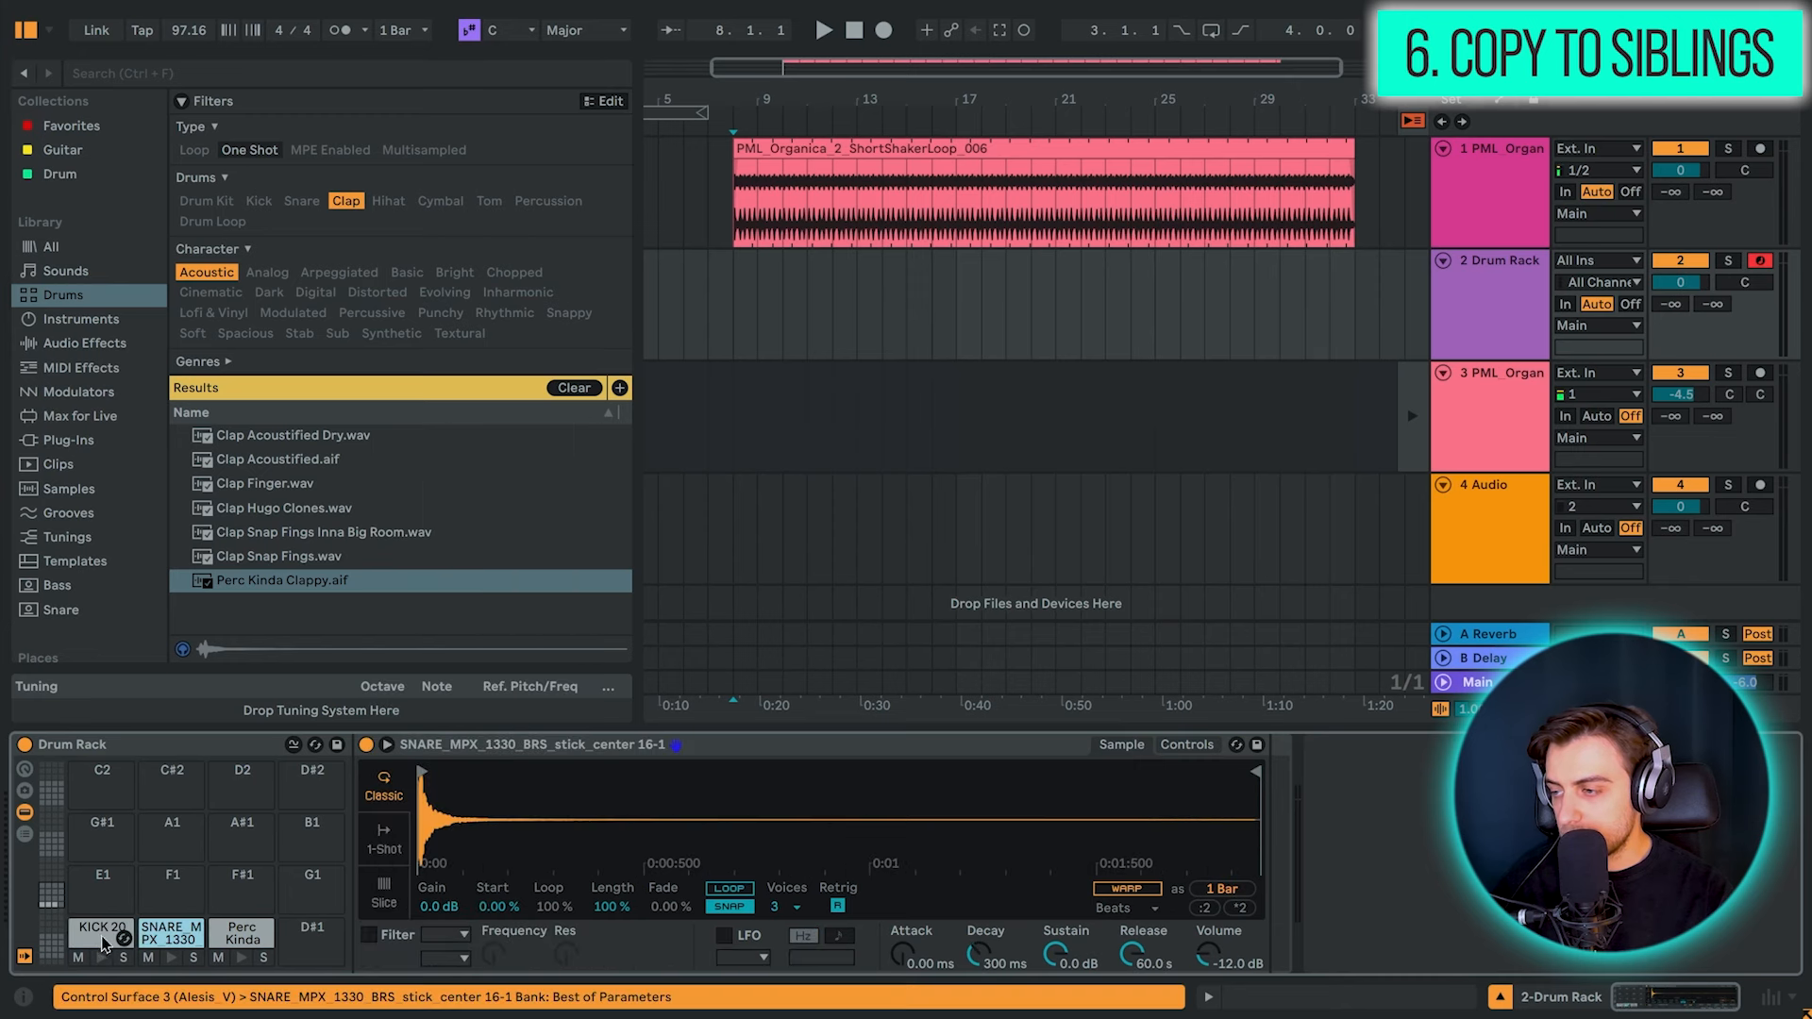
{"action": "left_click", "coordinate": [94, 938]}
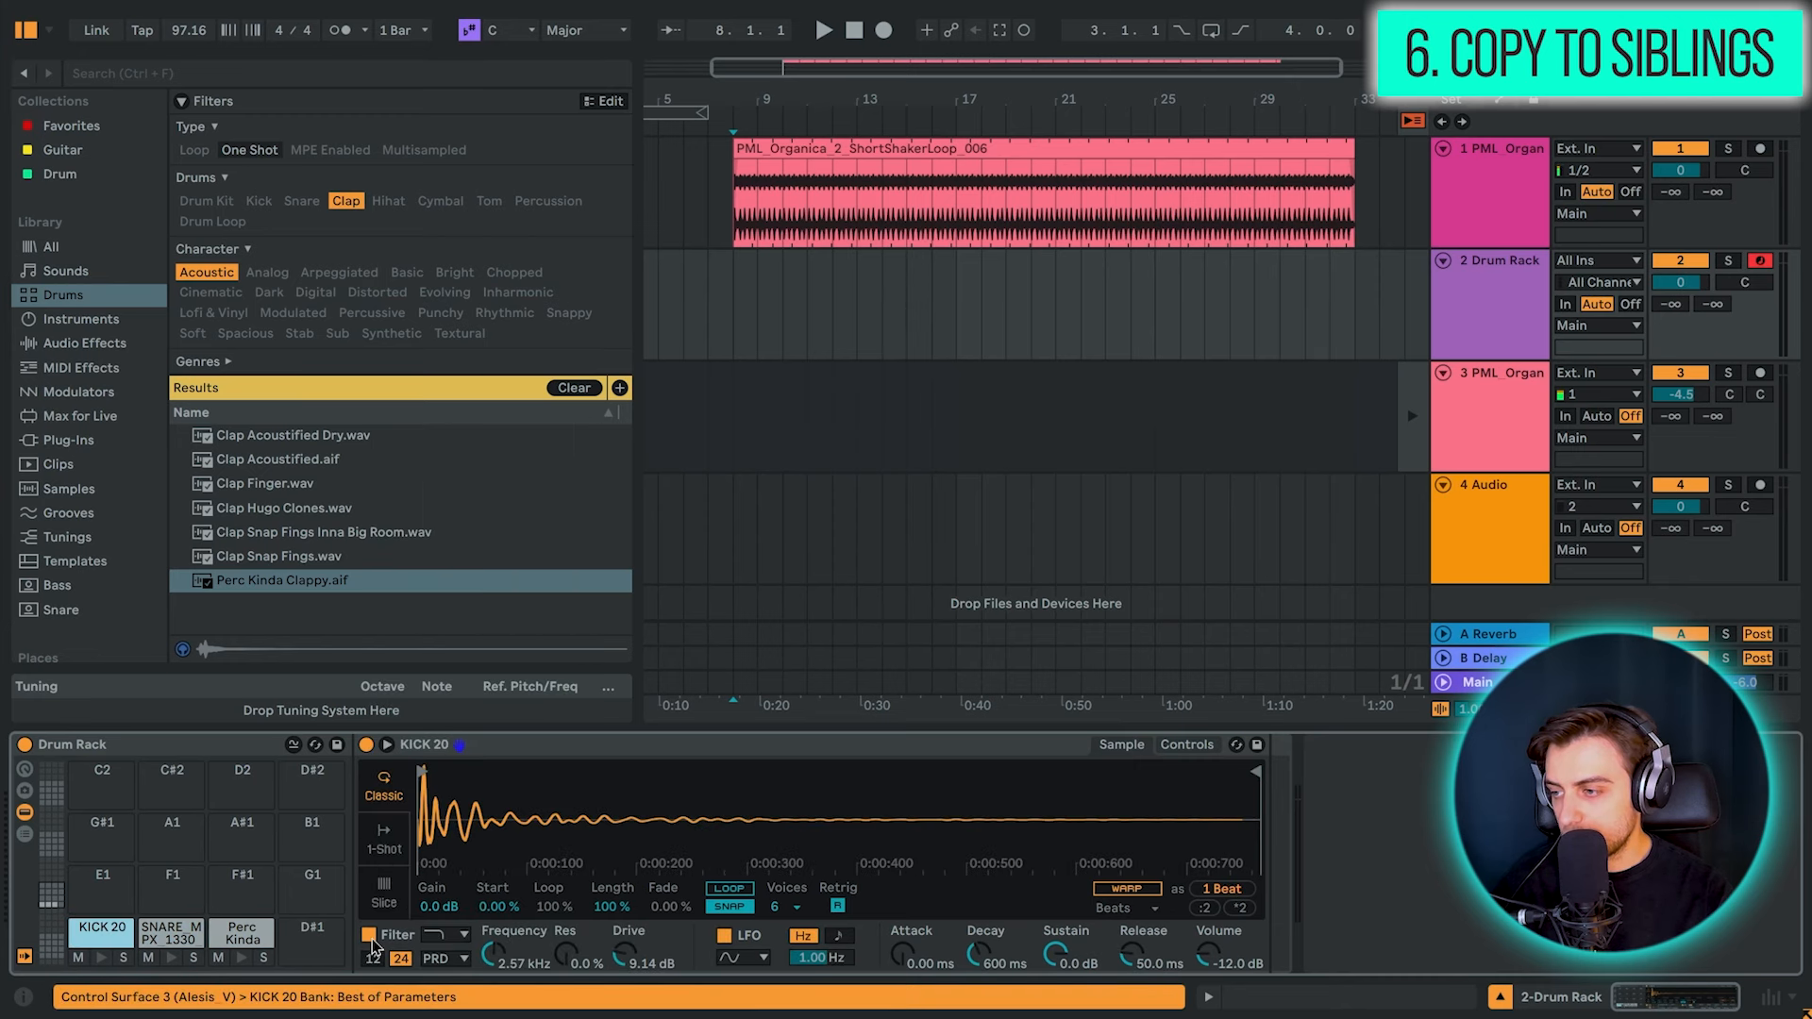
{"action": "right_click", "coordinate": [371, 940]}
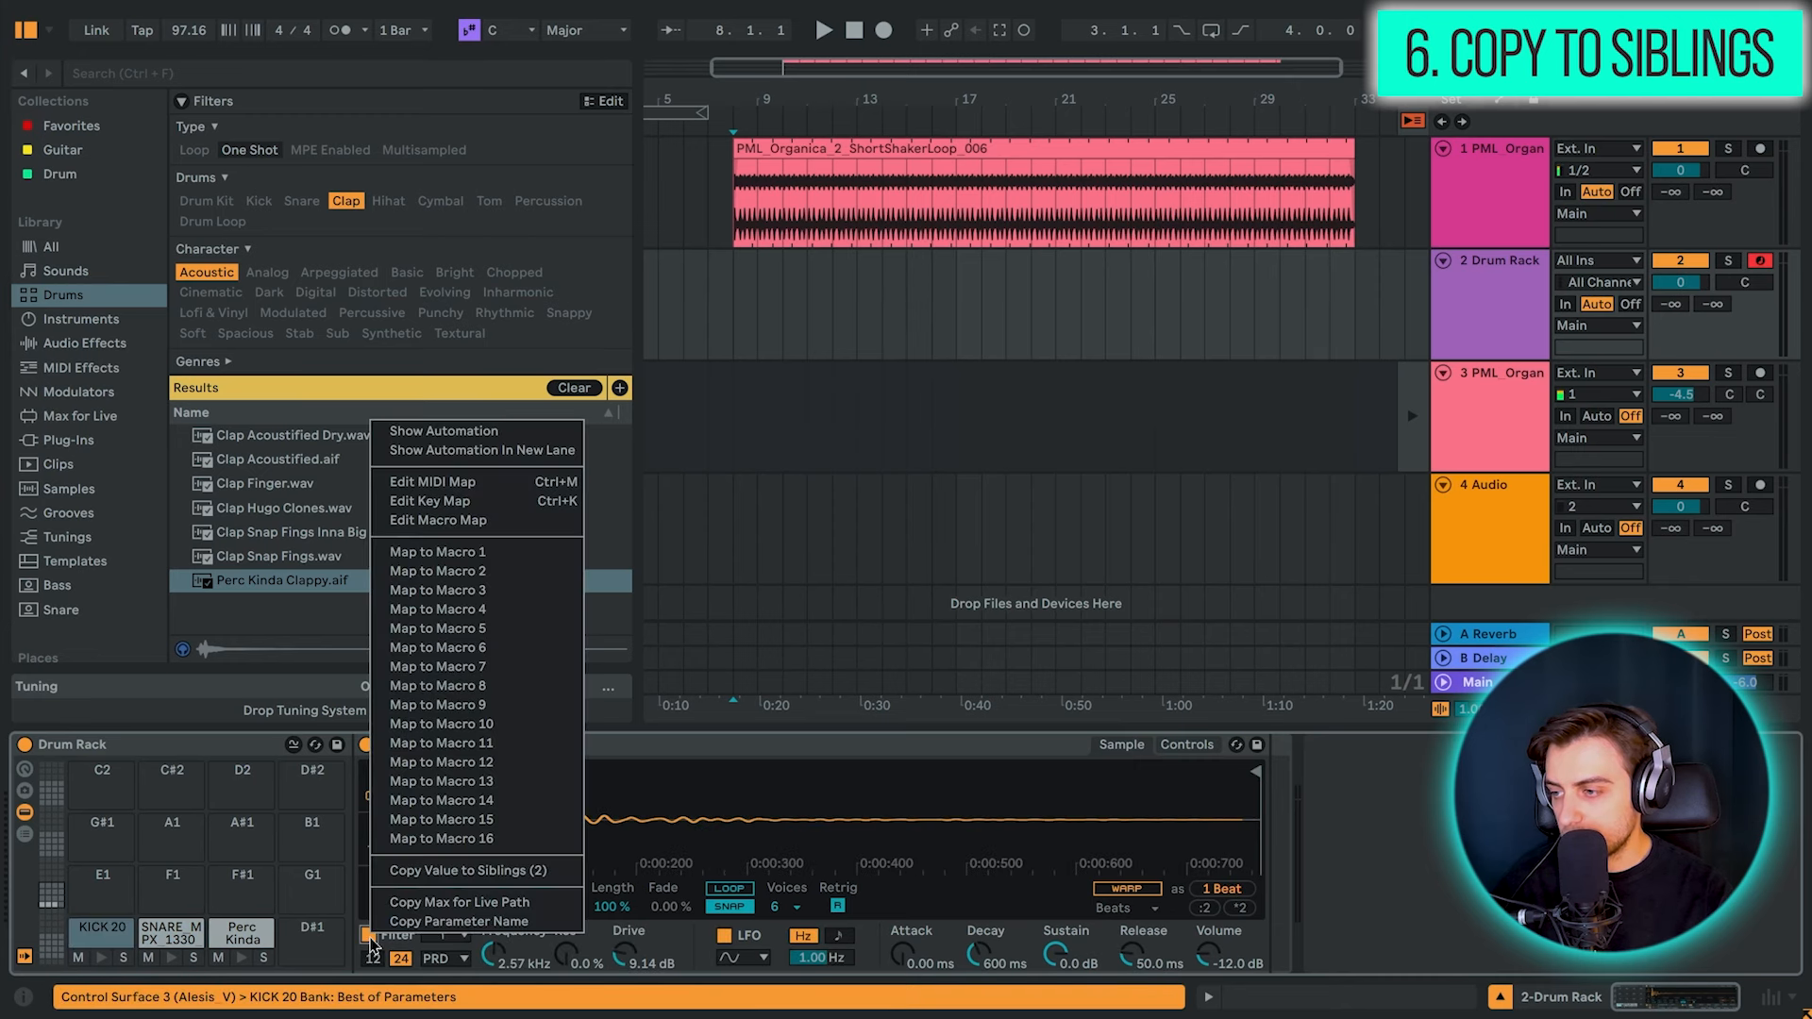
{"action": "left_click", "coordinate": [411, 872]}
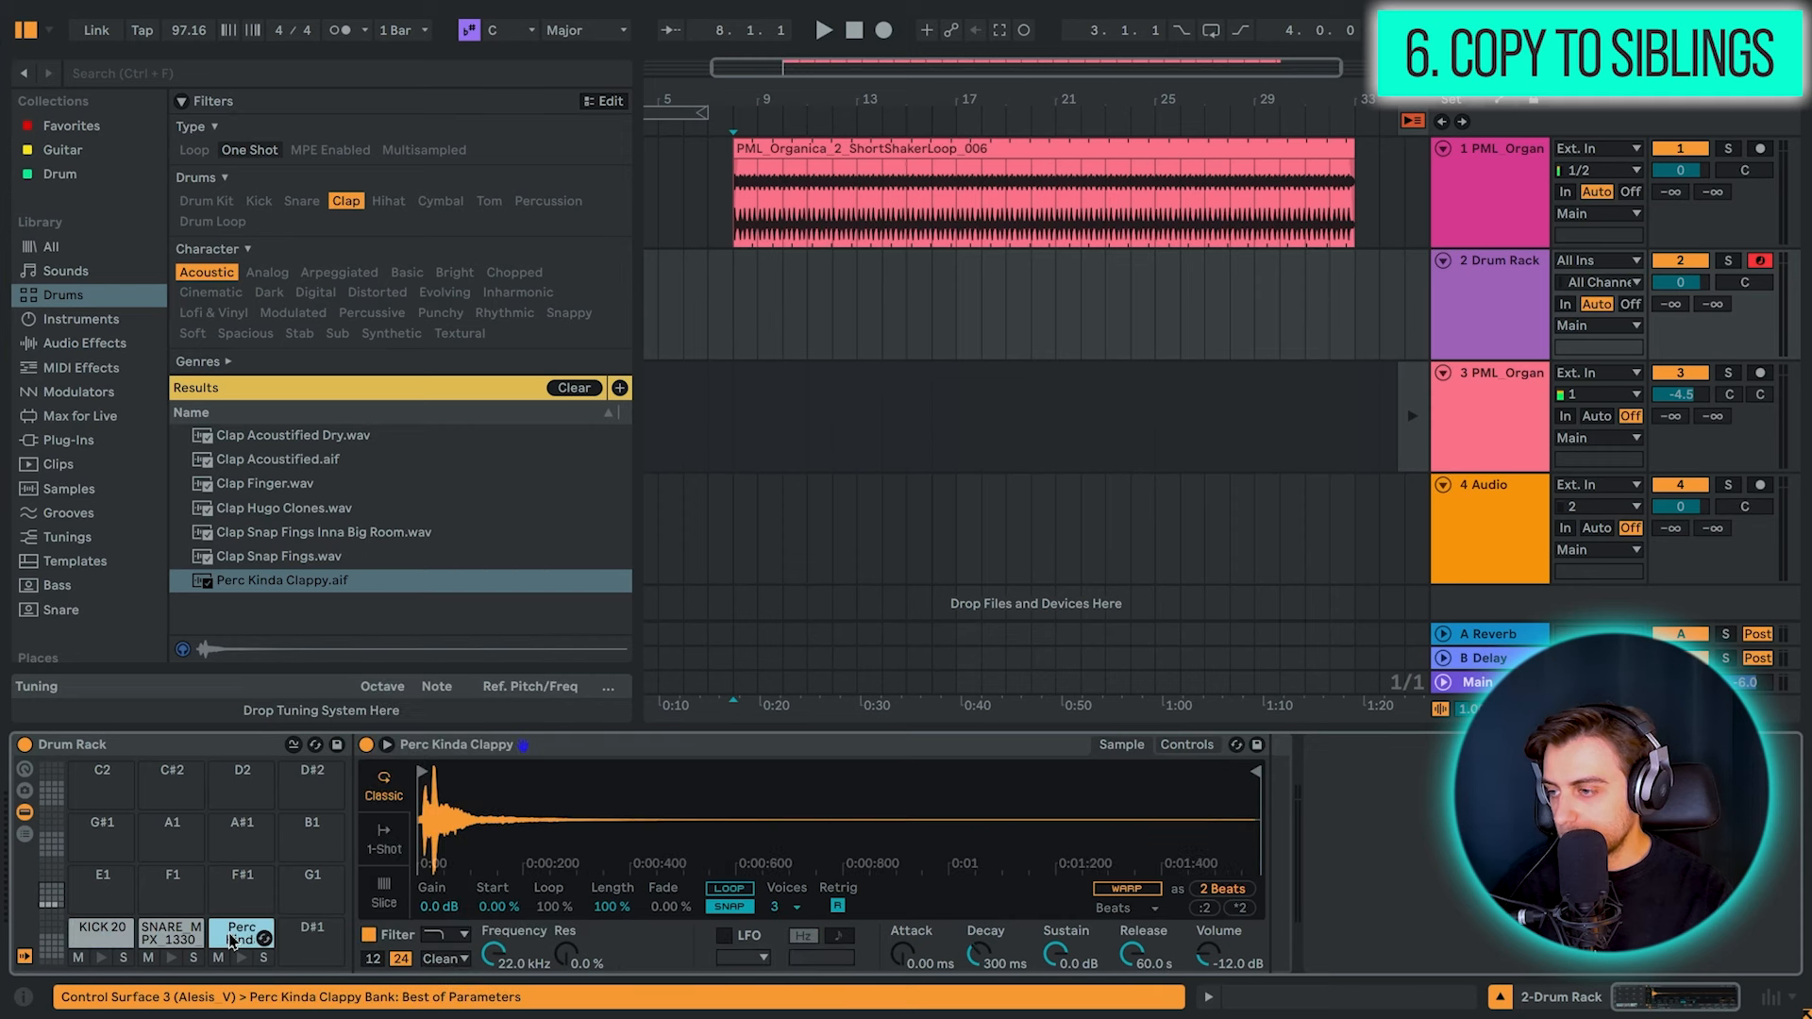
Copy the KICK 20 pad's PRD filter circuit to its siblings and check the snare and perc pads
{"action": "right_click", "coordinate": [451, 962]}
{"action": "left_click", "coordinate": [509, 894]}
{"action": "left_click", "coordinate": [179, 936]}
{"action": "left_click", "coordinate": [229, 939]}
{"action": "left_click", "coordinate": [102, 934]}
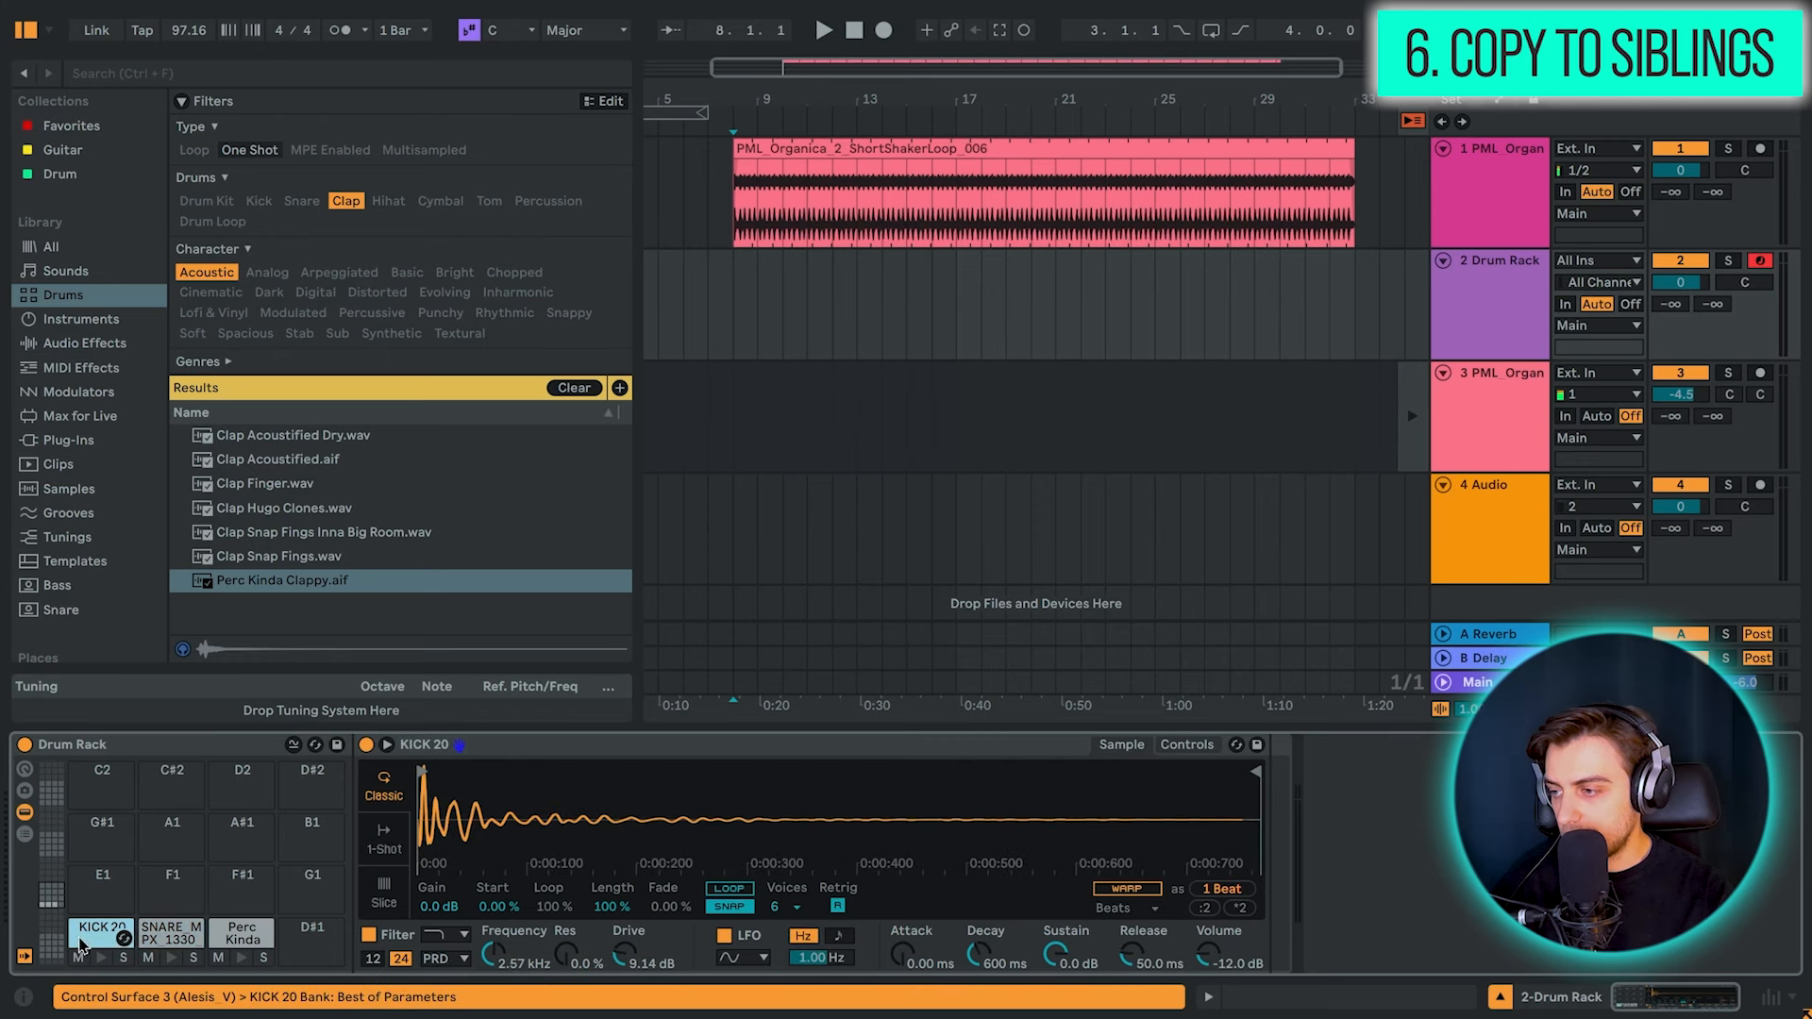
Copy the KICK 20 pad's filter frequency and drive values to its siblings and check the perc and snare pads
{"action": "right_click", "coordinate": [491, 959]}
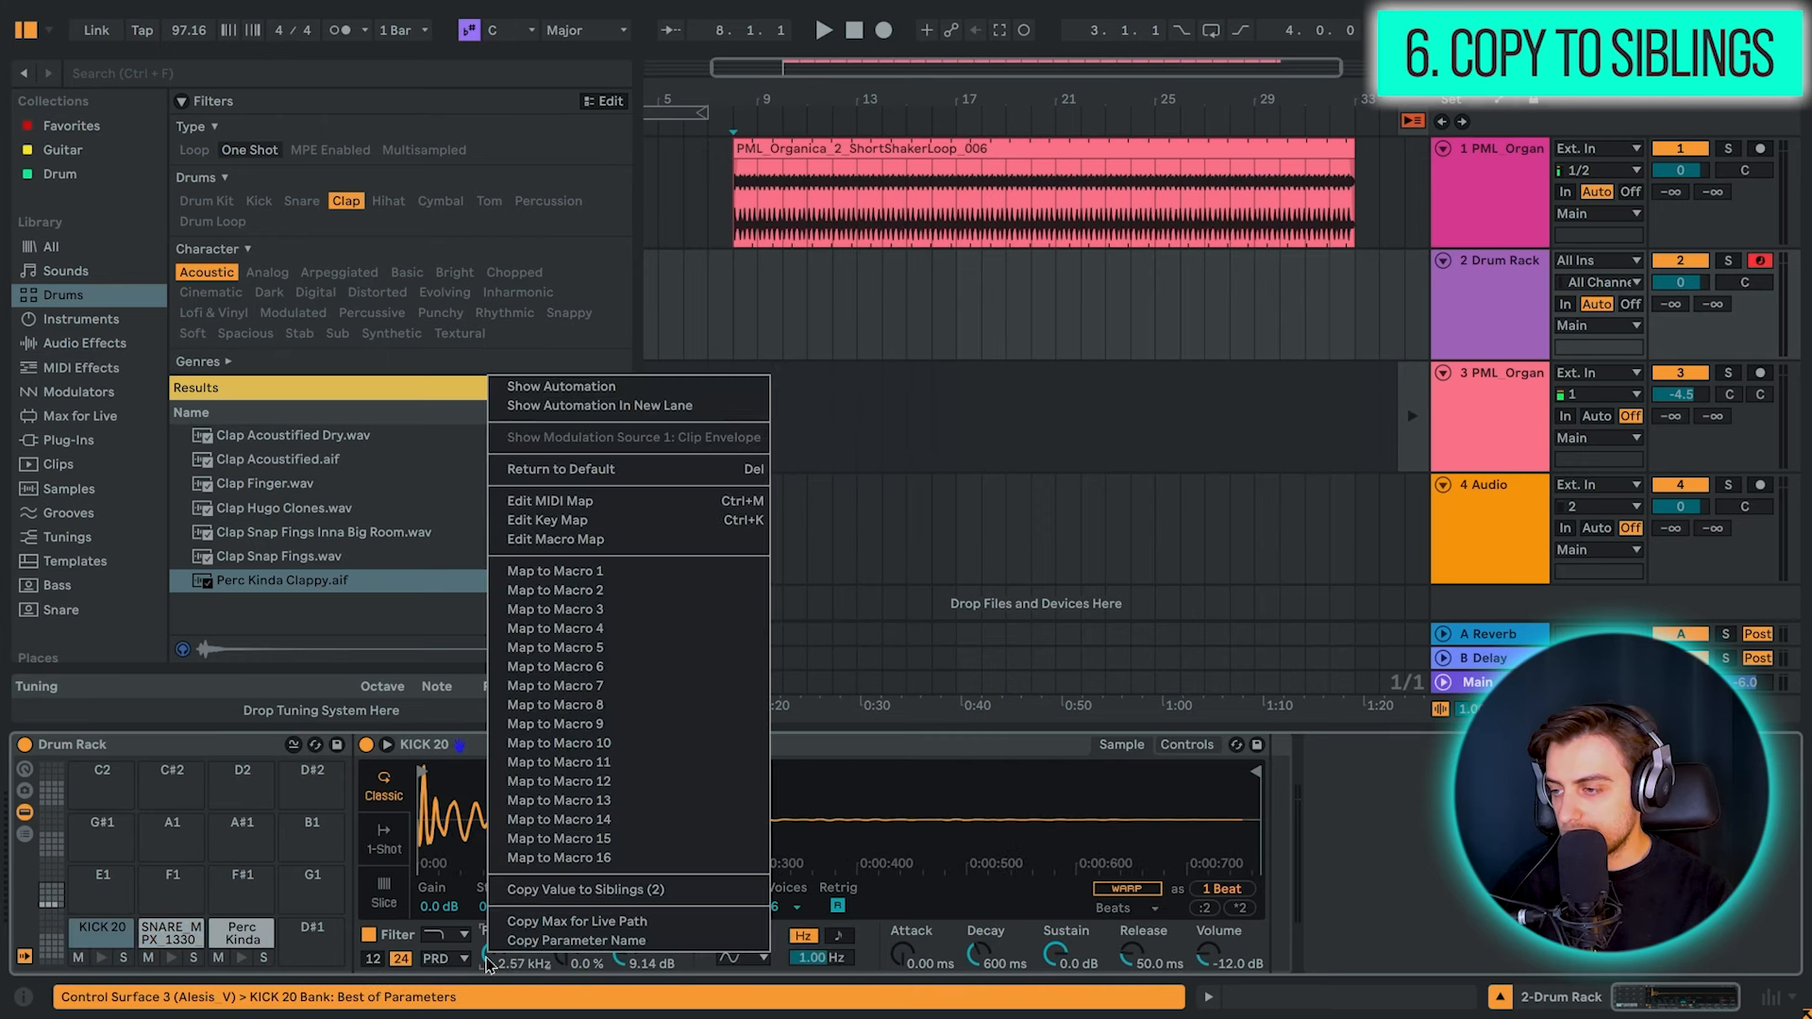
{"action": "left_click", "coordinate": [529, 889]}
{"action": "right_click", "coordinate": [620, 959]}
{"action": "left_click", "coordinate": [640, 893]}
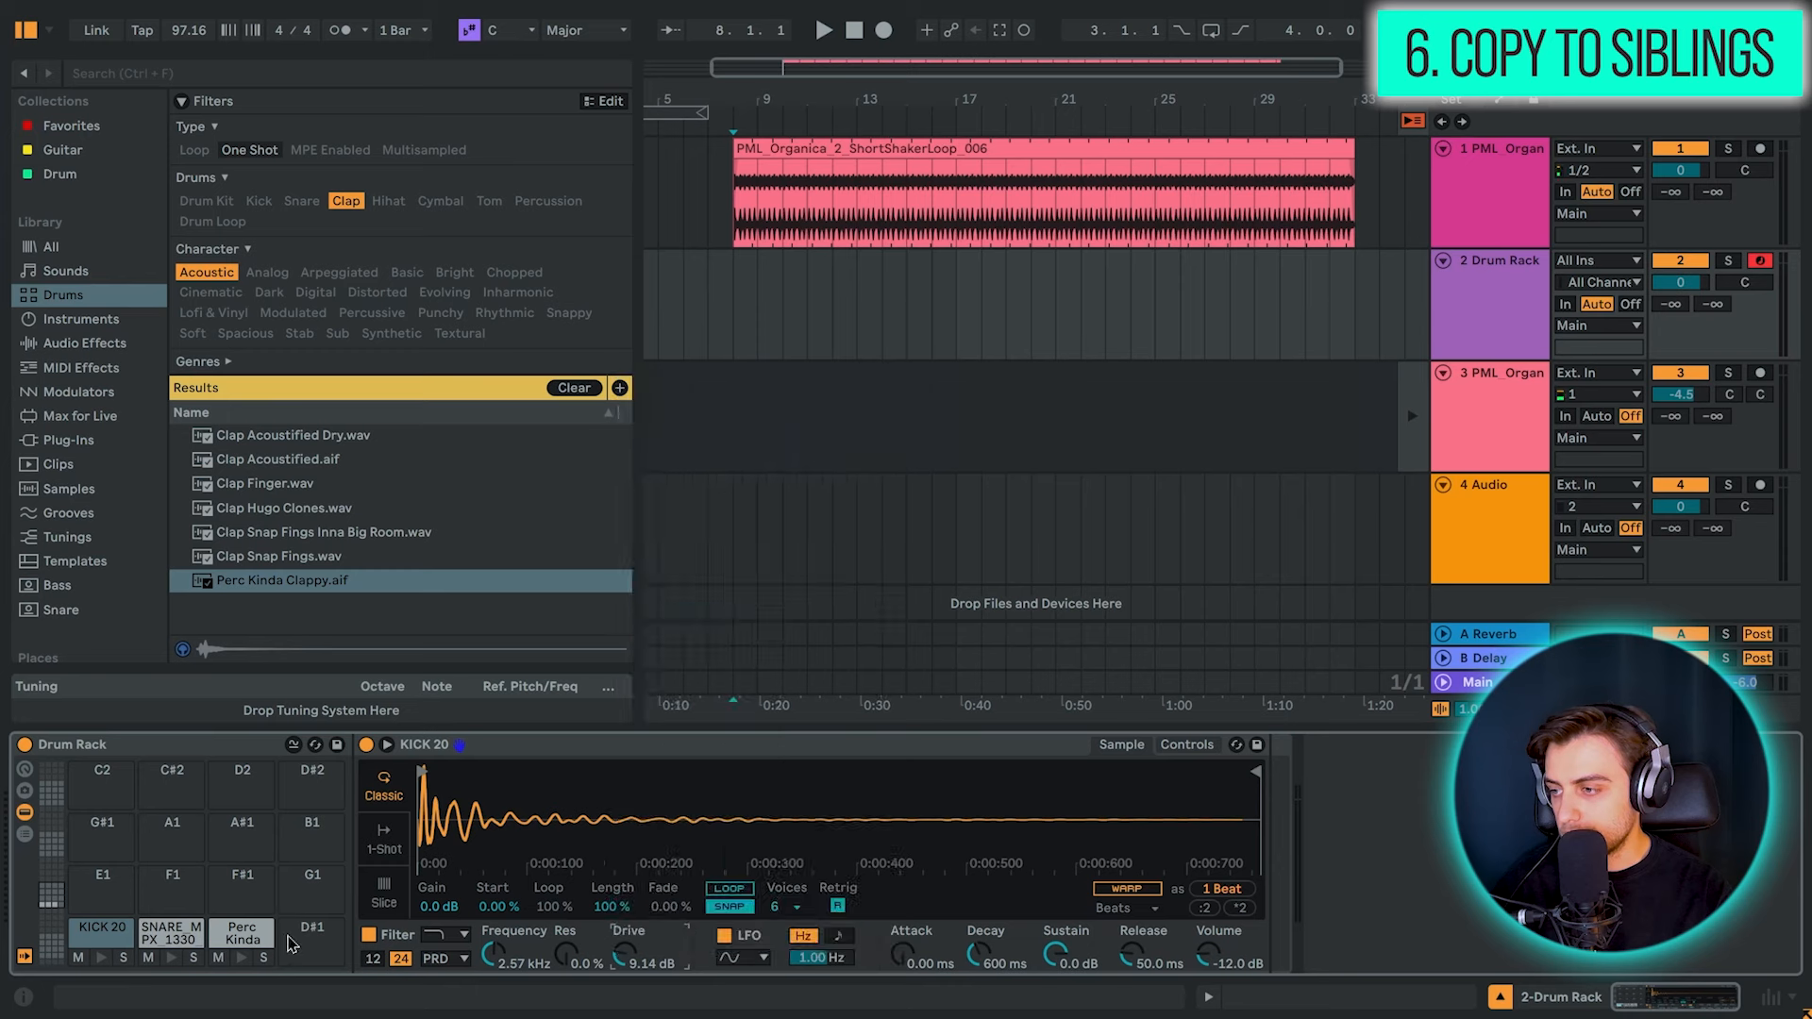
{"action": "left_click", "coordinate": [241, 934]}
{"action": "left_click", "coordinate": [170, 932]}
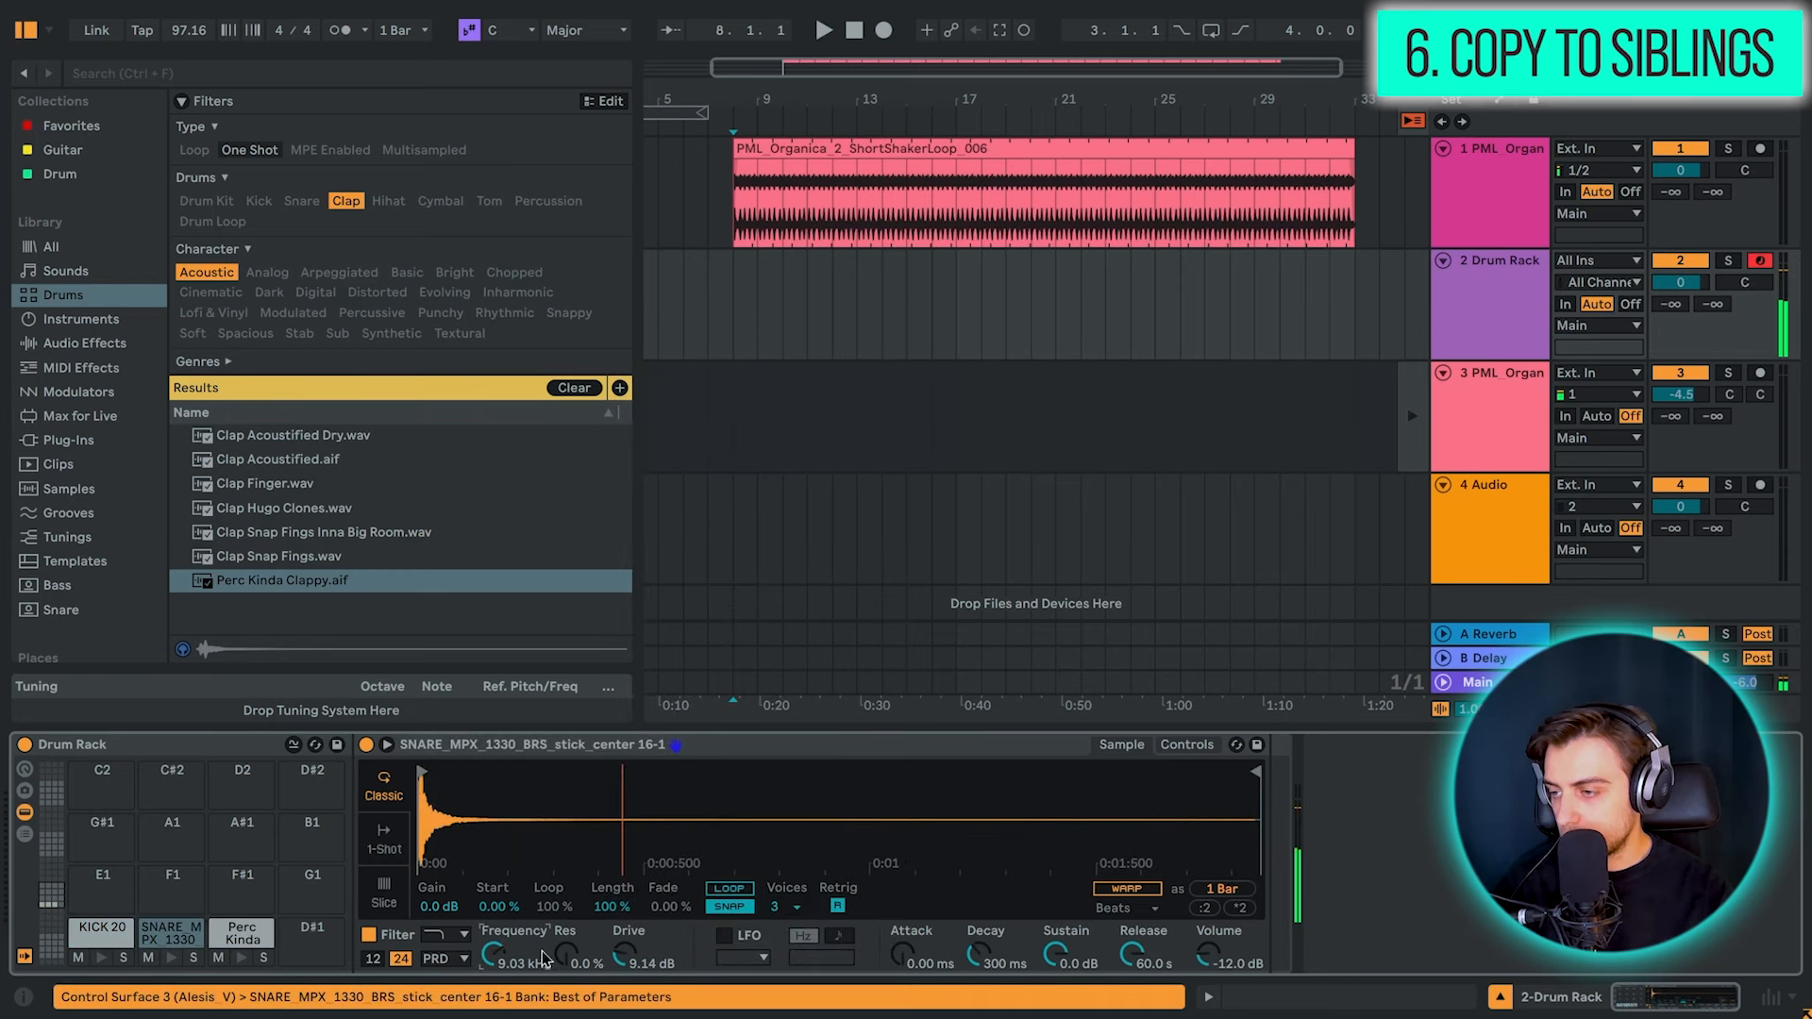
Adjust filter frequency and drive individually on the snare and perc pads, setting the perc to 7.33 kHz and 14.9 dB
{"action": "left_click_drag", "start_coordinate": [539, 950], "coordinate": [539, 905]}
{"action": "left_click_drag", "start_coordinate": [627, 958], "coordinate": [627, 937]}
{"action": "left_click", "coordinate": [243, 932]}
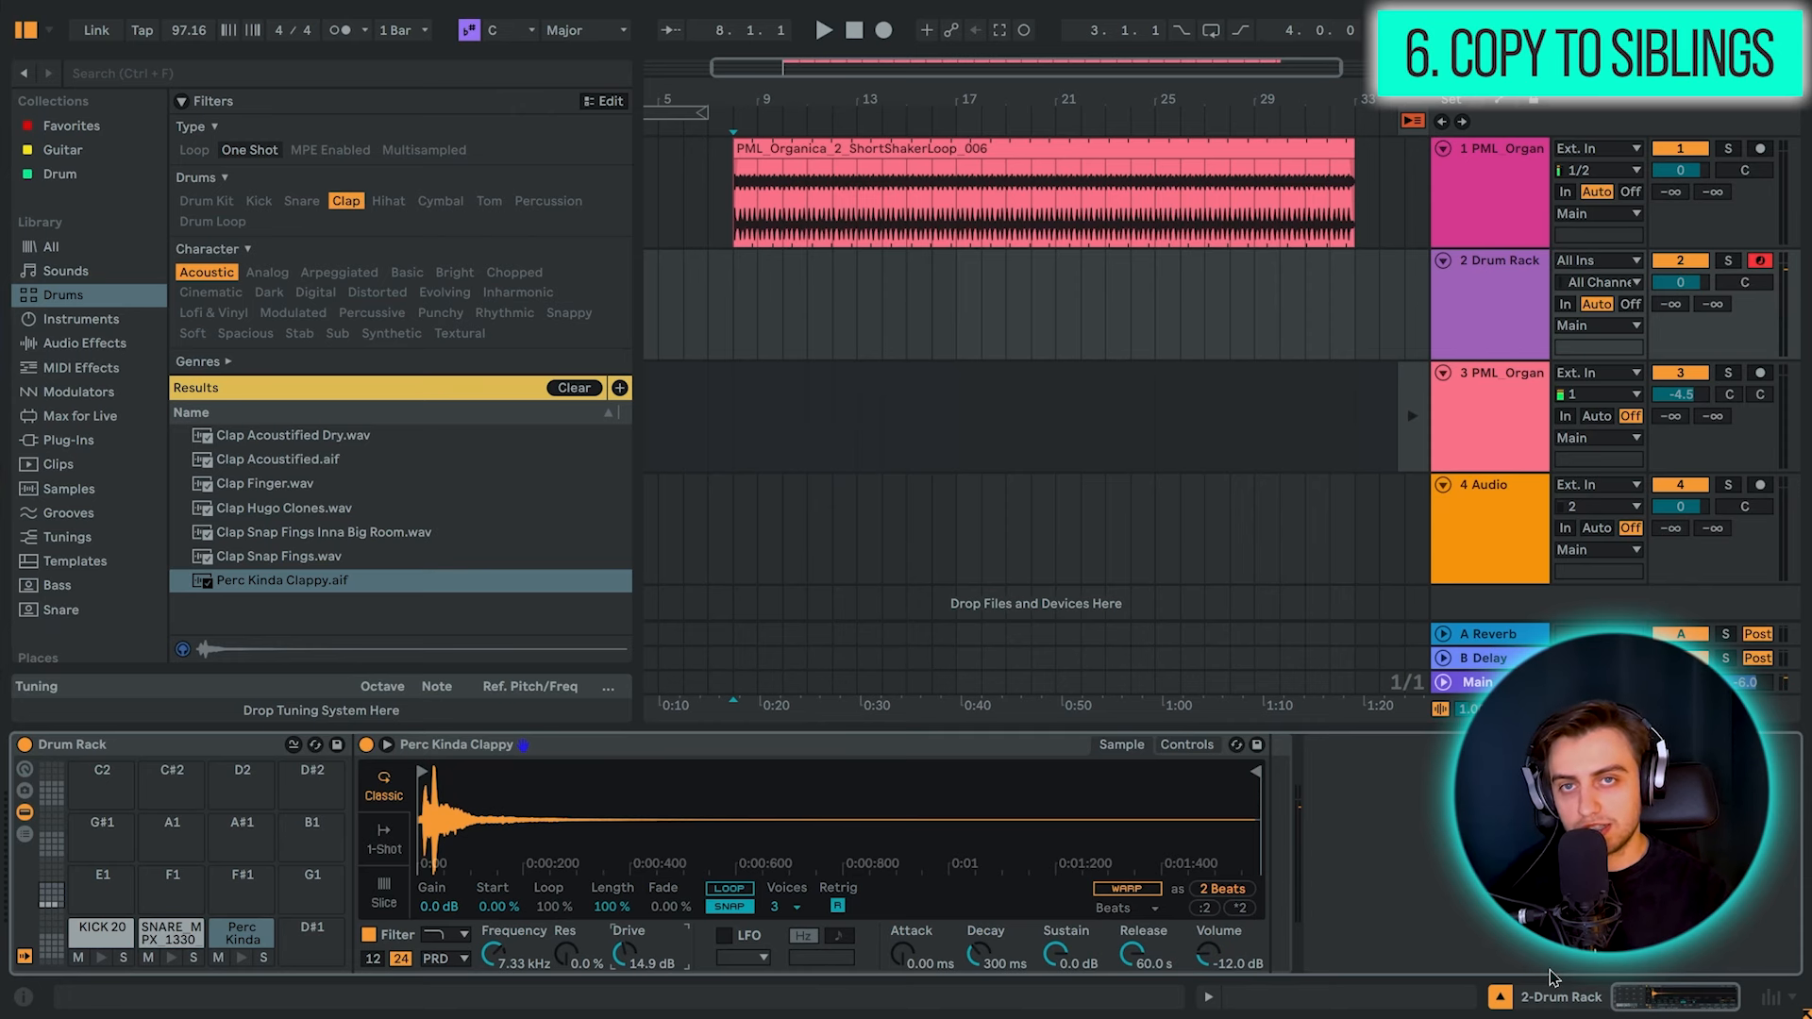
Replace the audio tracks below the Drum Rack track with one newly inserted audio track
{"action": "left_click", "coordinate": [1464, 478]}
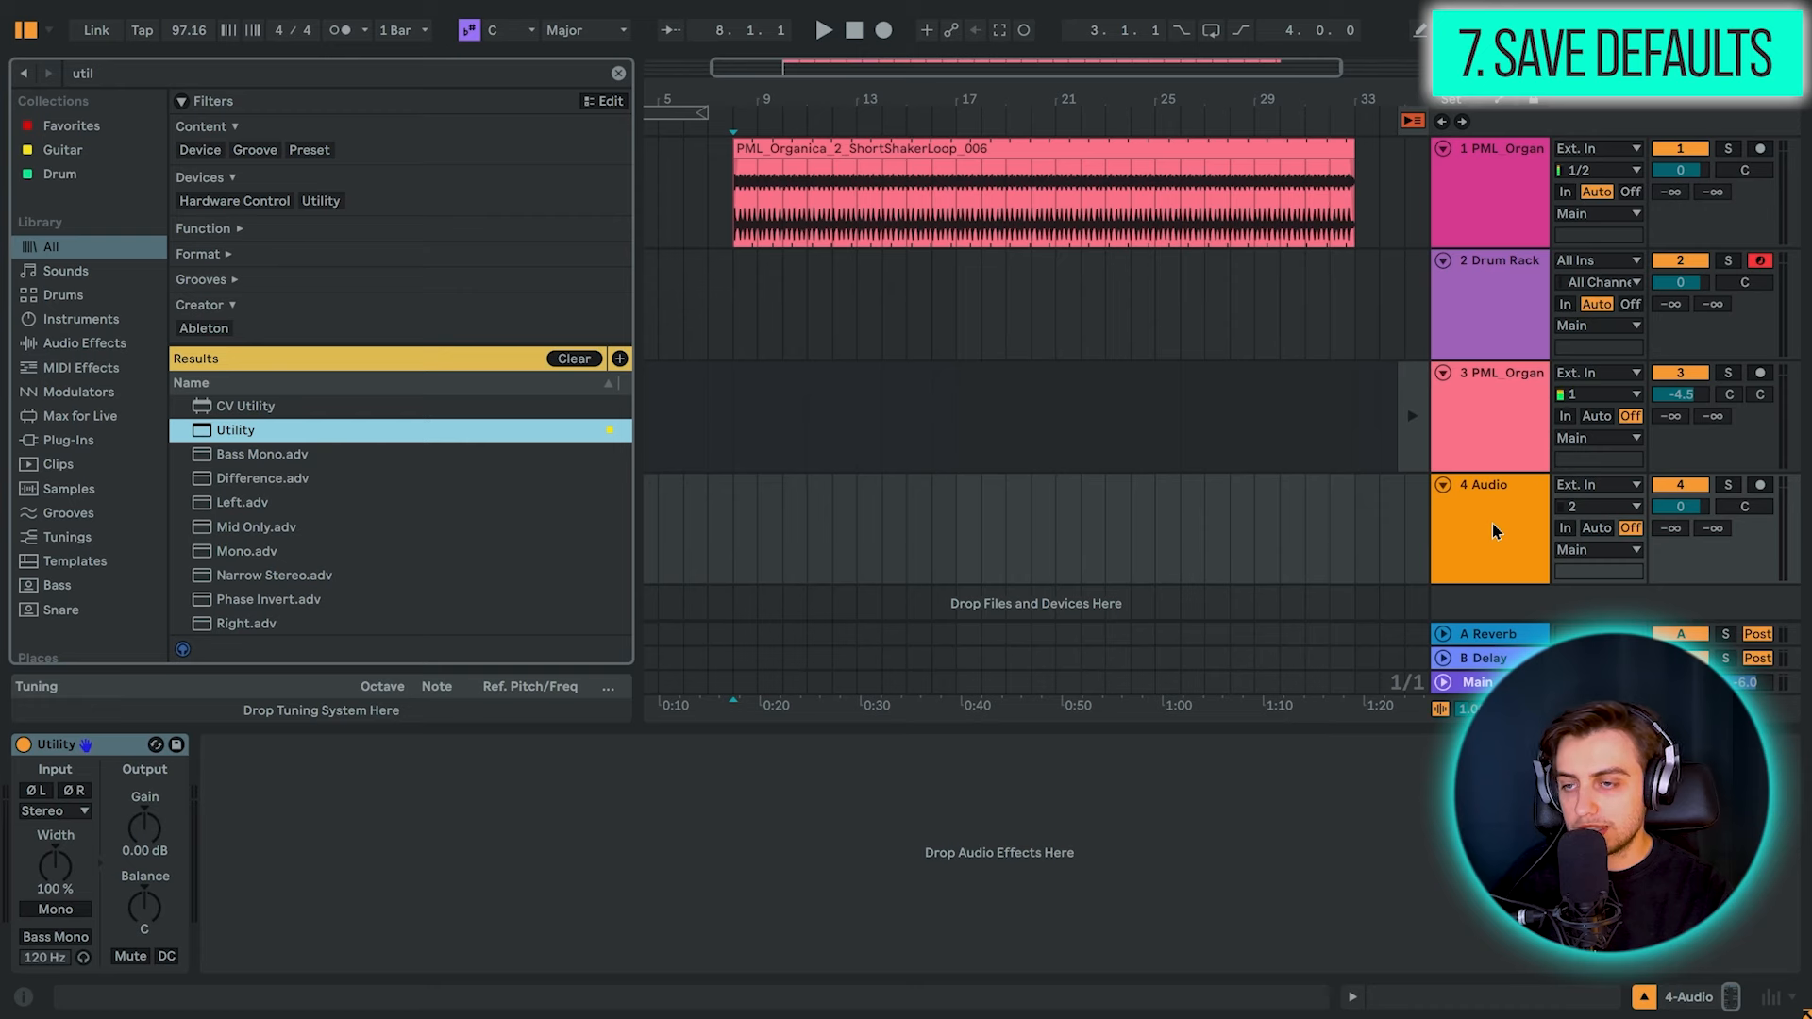
{"action": "right_click", "coordinate": [1491, 523]}
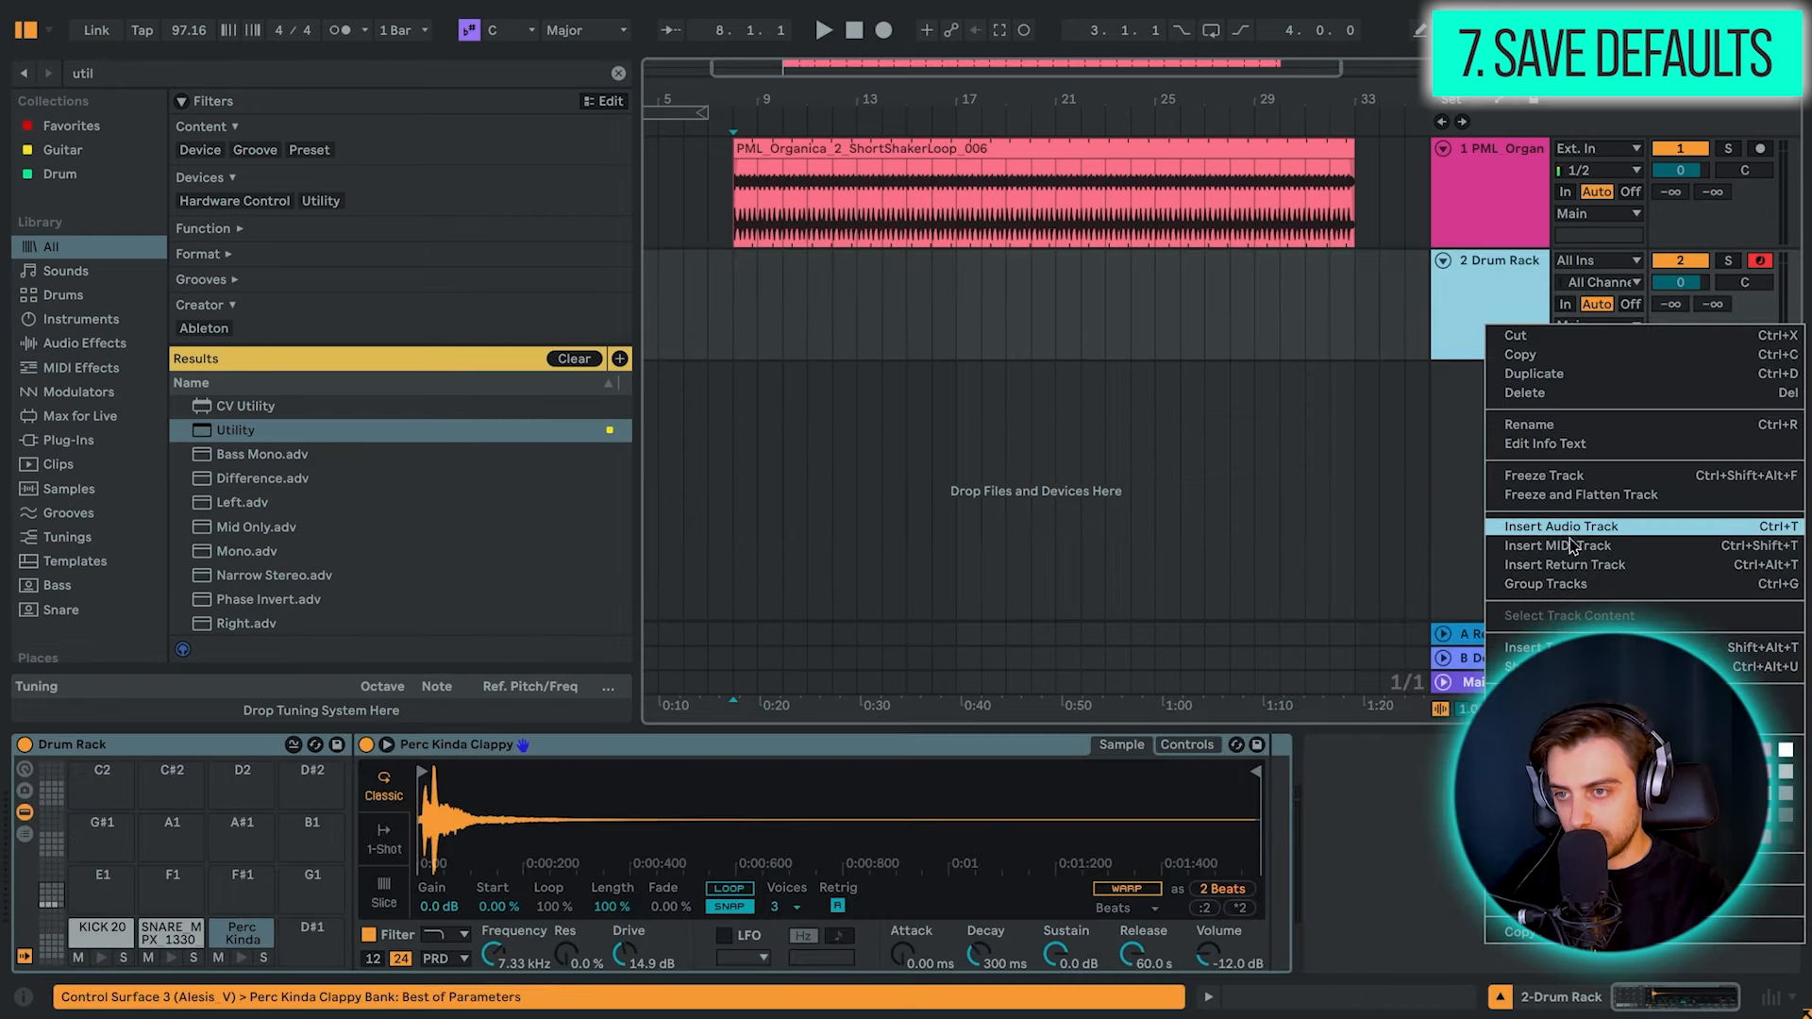
{"action": "key", "text": "ctrl+t"}
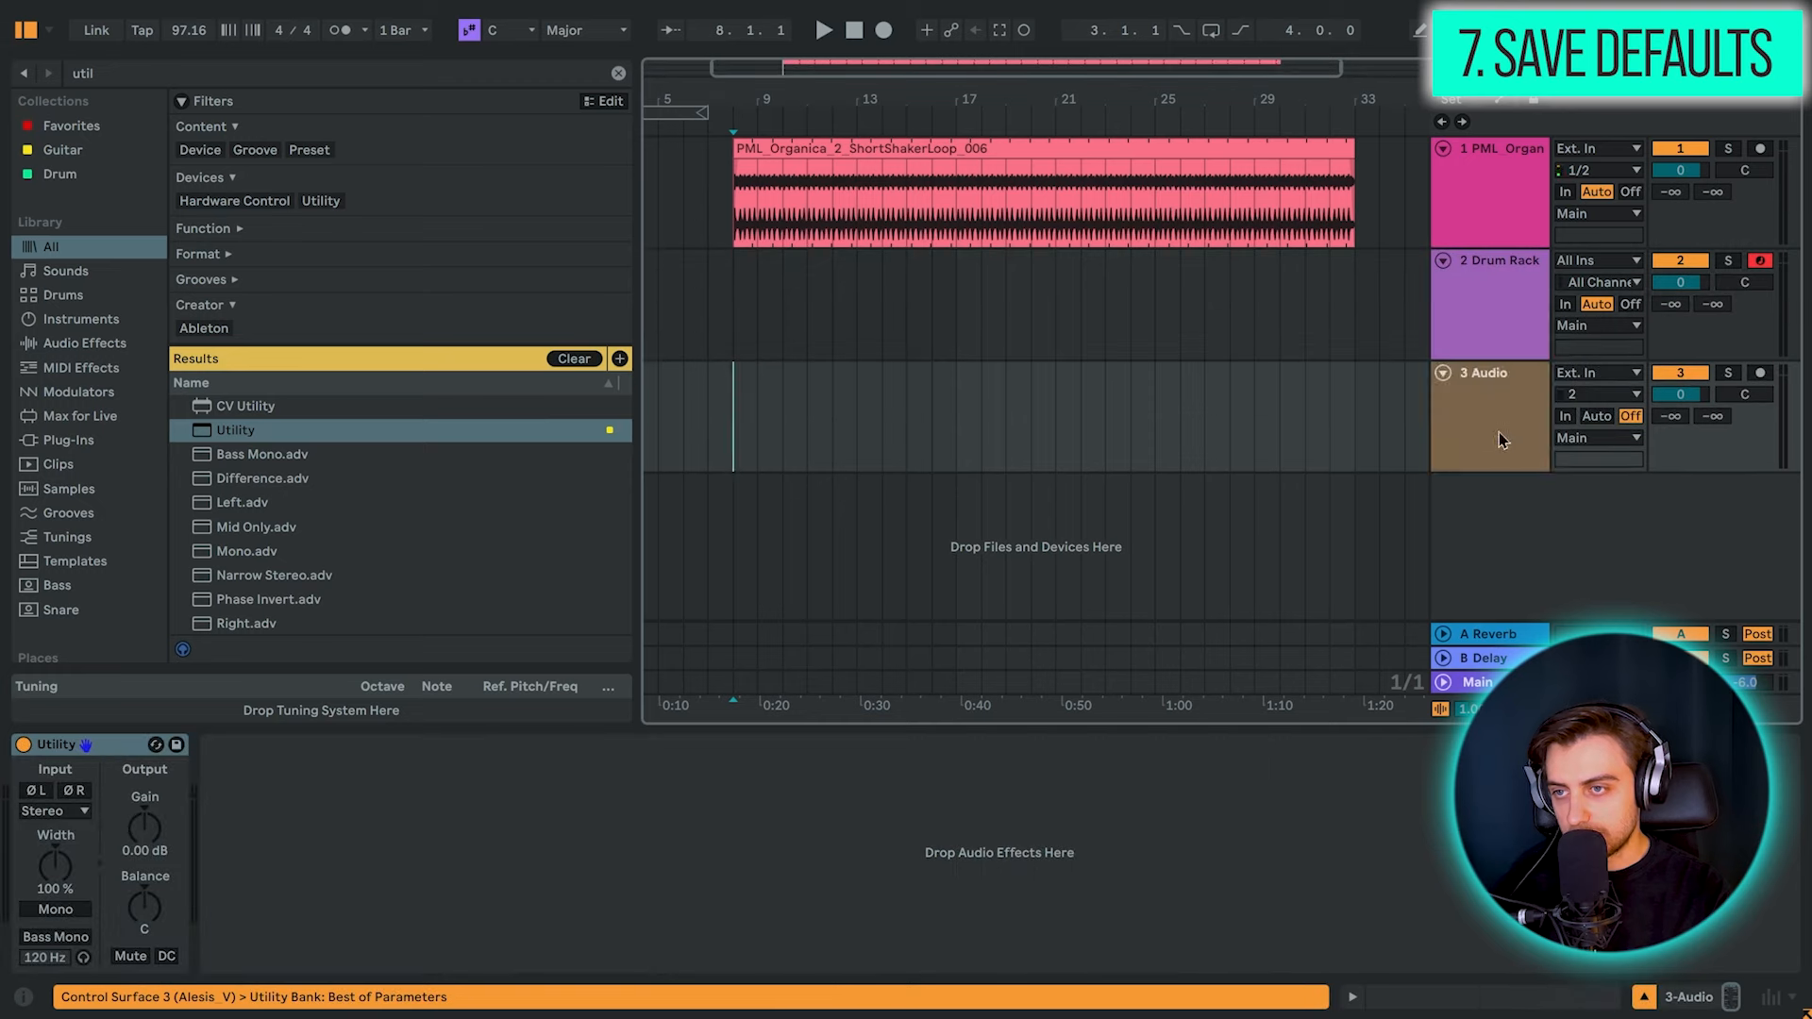
Switch off and collapse the Utility device on the new audio track, and save that track as the default audio track
{"action": "double_click", "coordinate": [114, 744]}
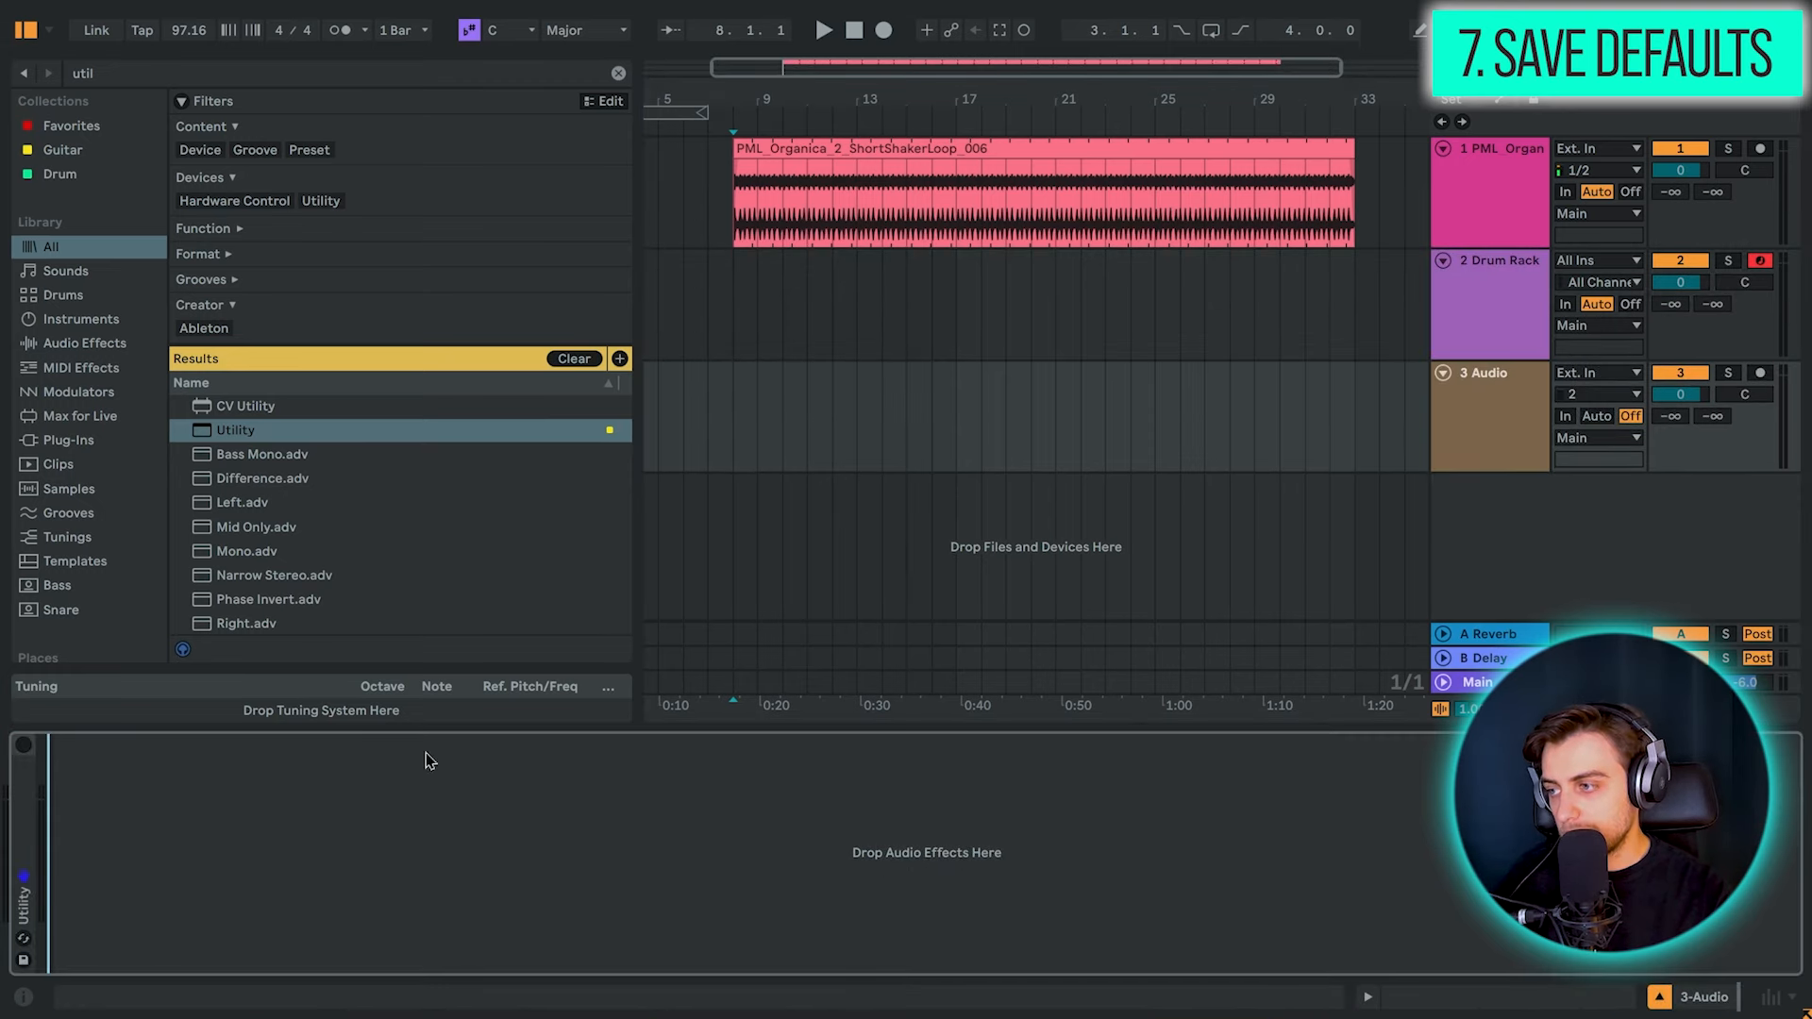
{"action": "left_click", "coordinate": [1510, 430]}
{"action": "right_click", "coordinate": [1502, 451]}
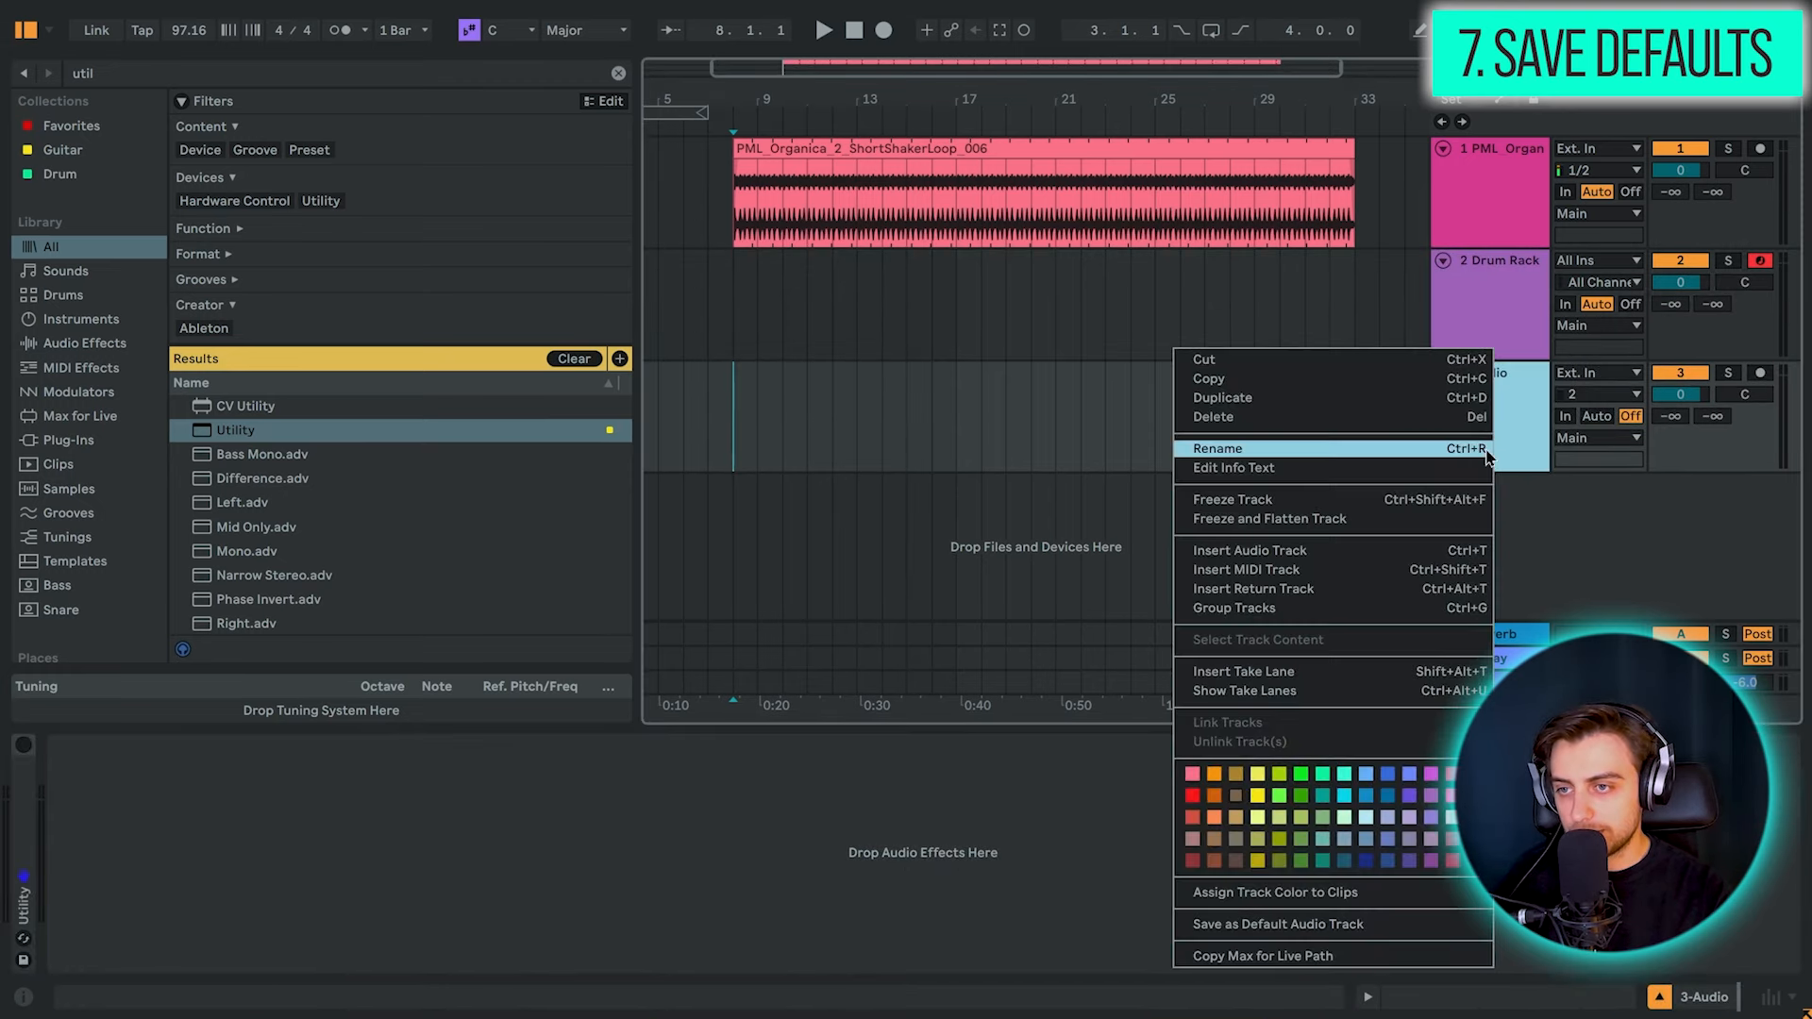
{"action": "left_click", "coordinate": [1255, 924]}
{"action": "left_click", "coordinate": [884, 544]}
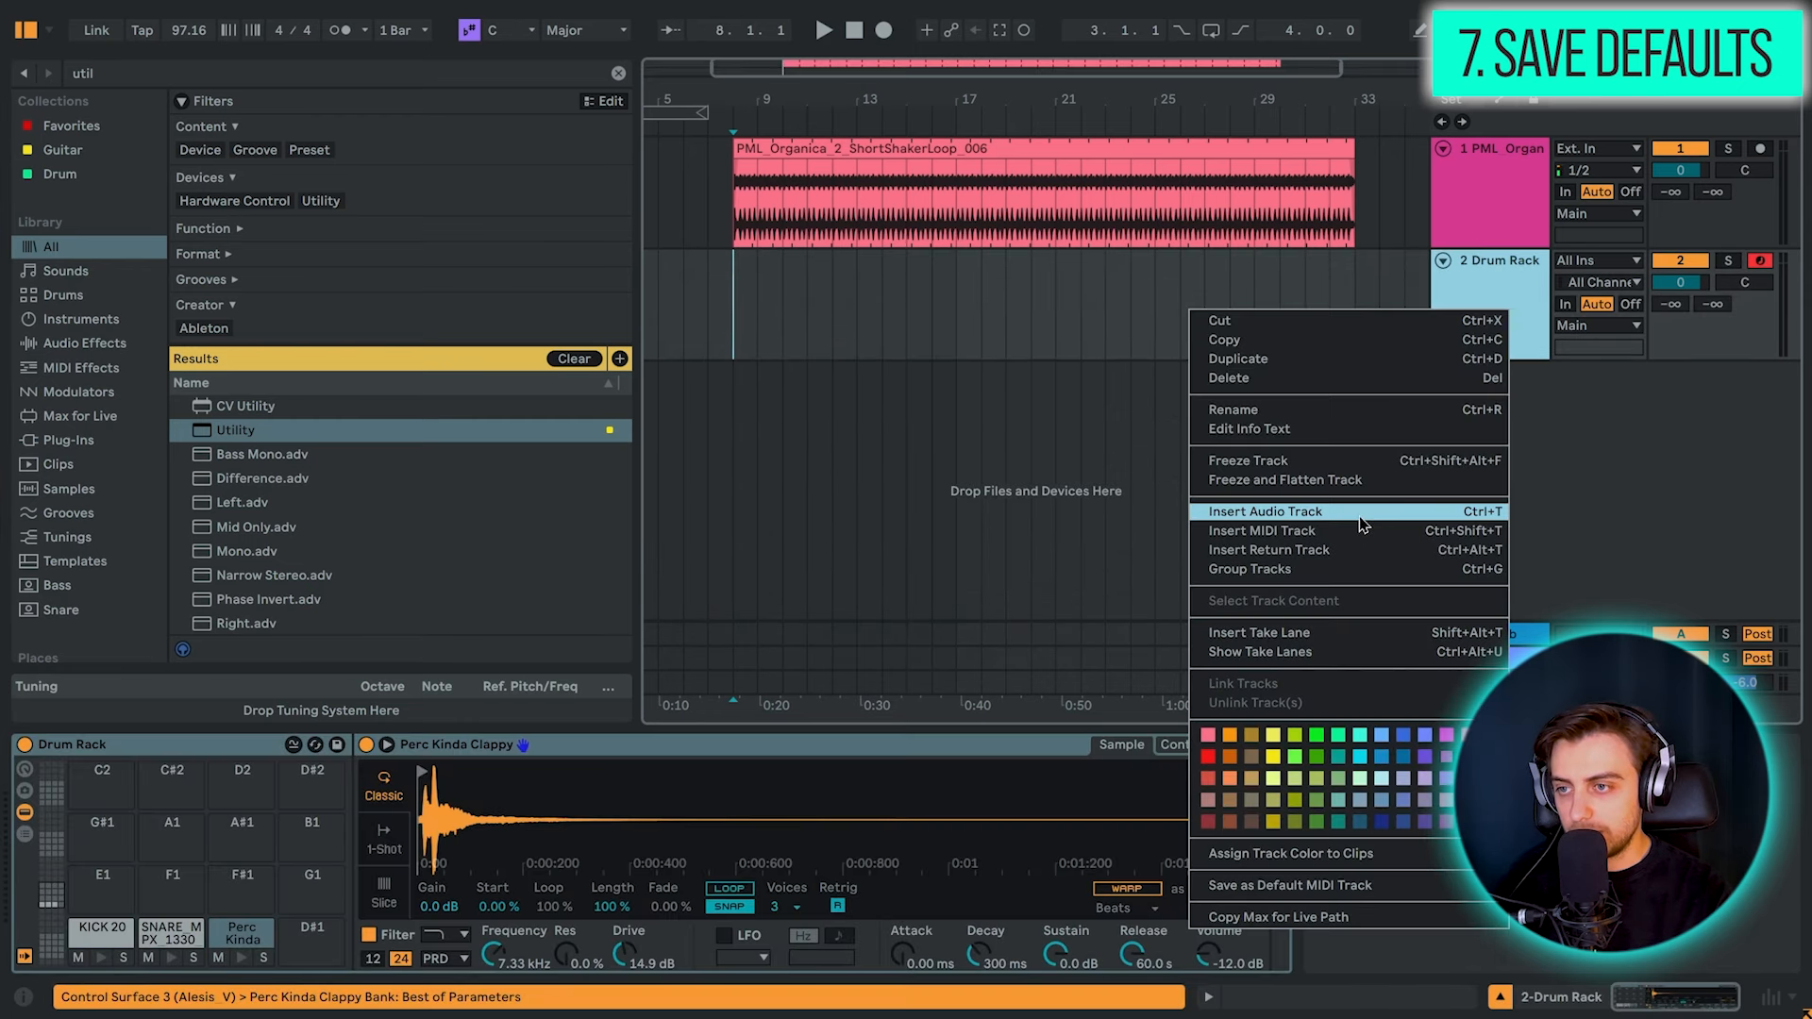
Insert a fresh audio track below the Drum Rack track and unfold its Utility device to check the saved default
{"action": "left_click", "coordinate": [1360, 515]}
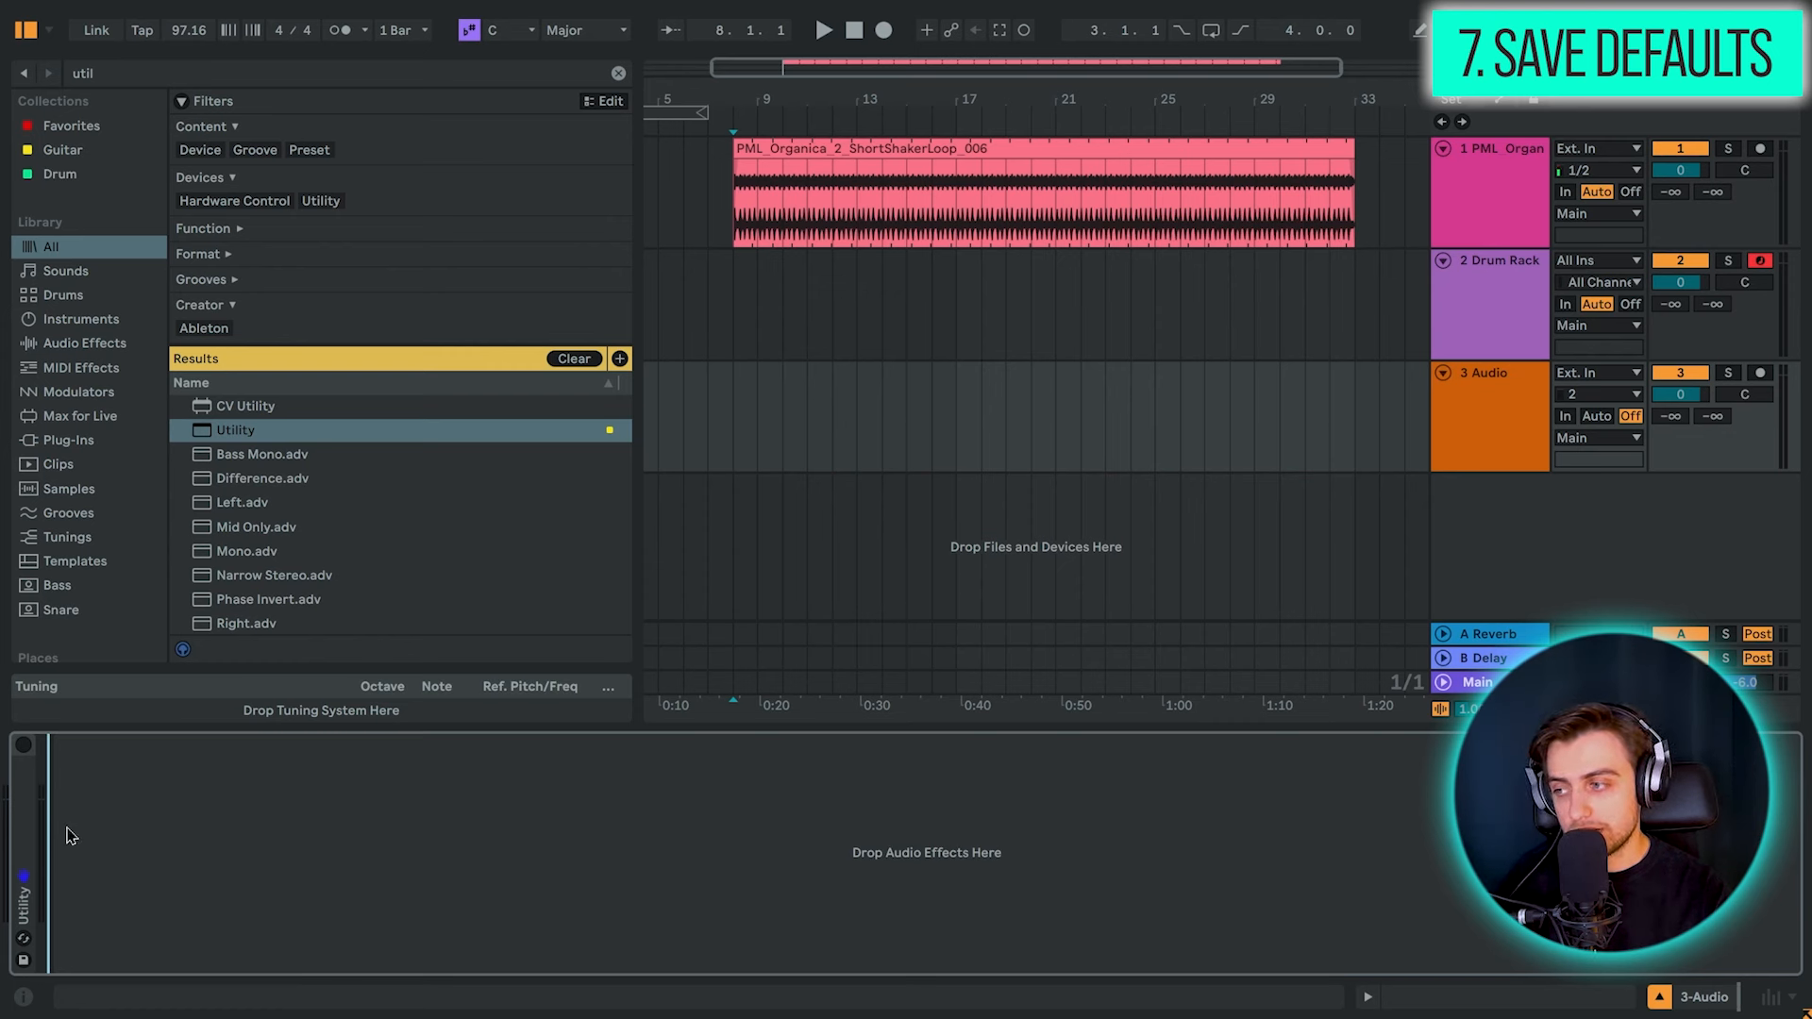
{"action": "double_click", "coordinate": [26, 806]}
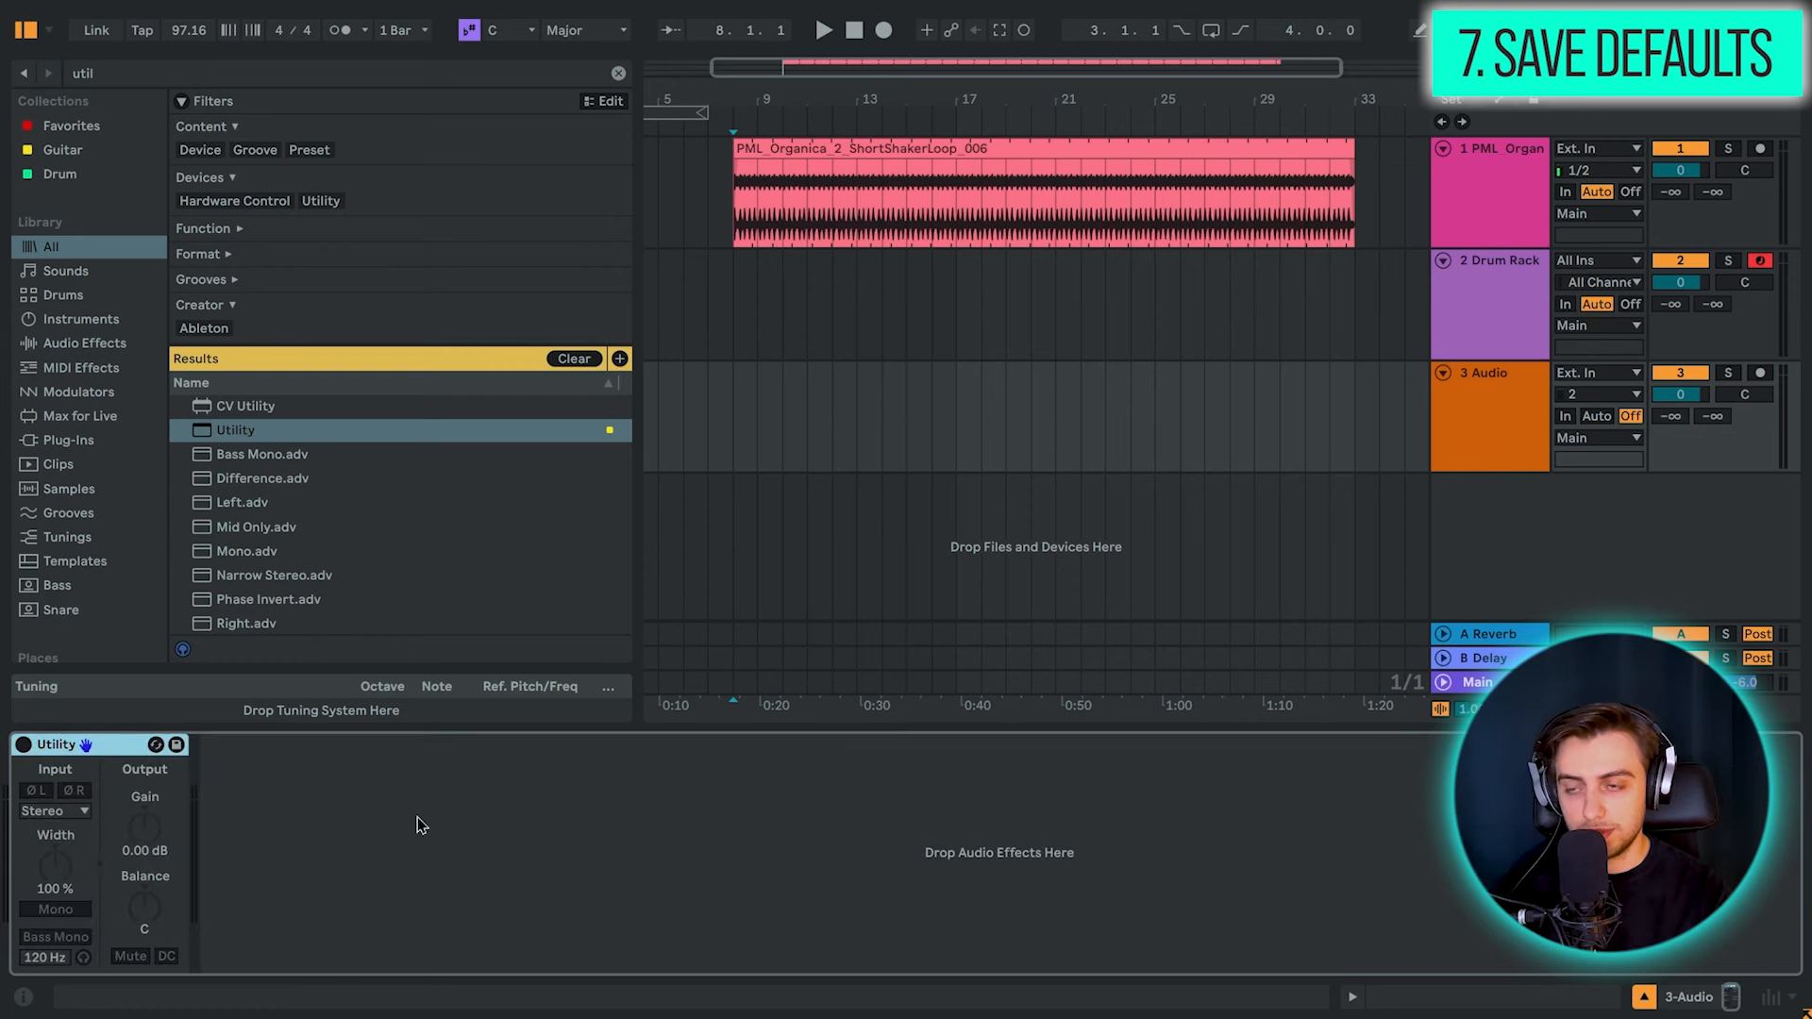